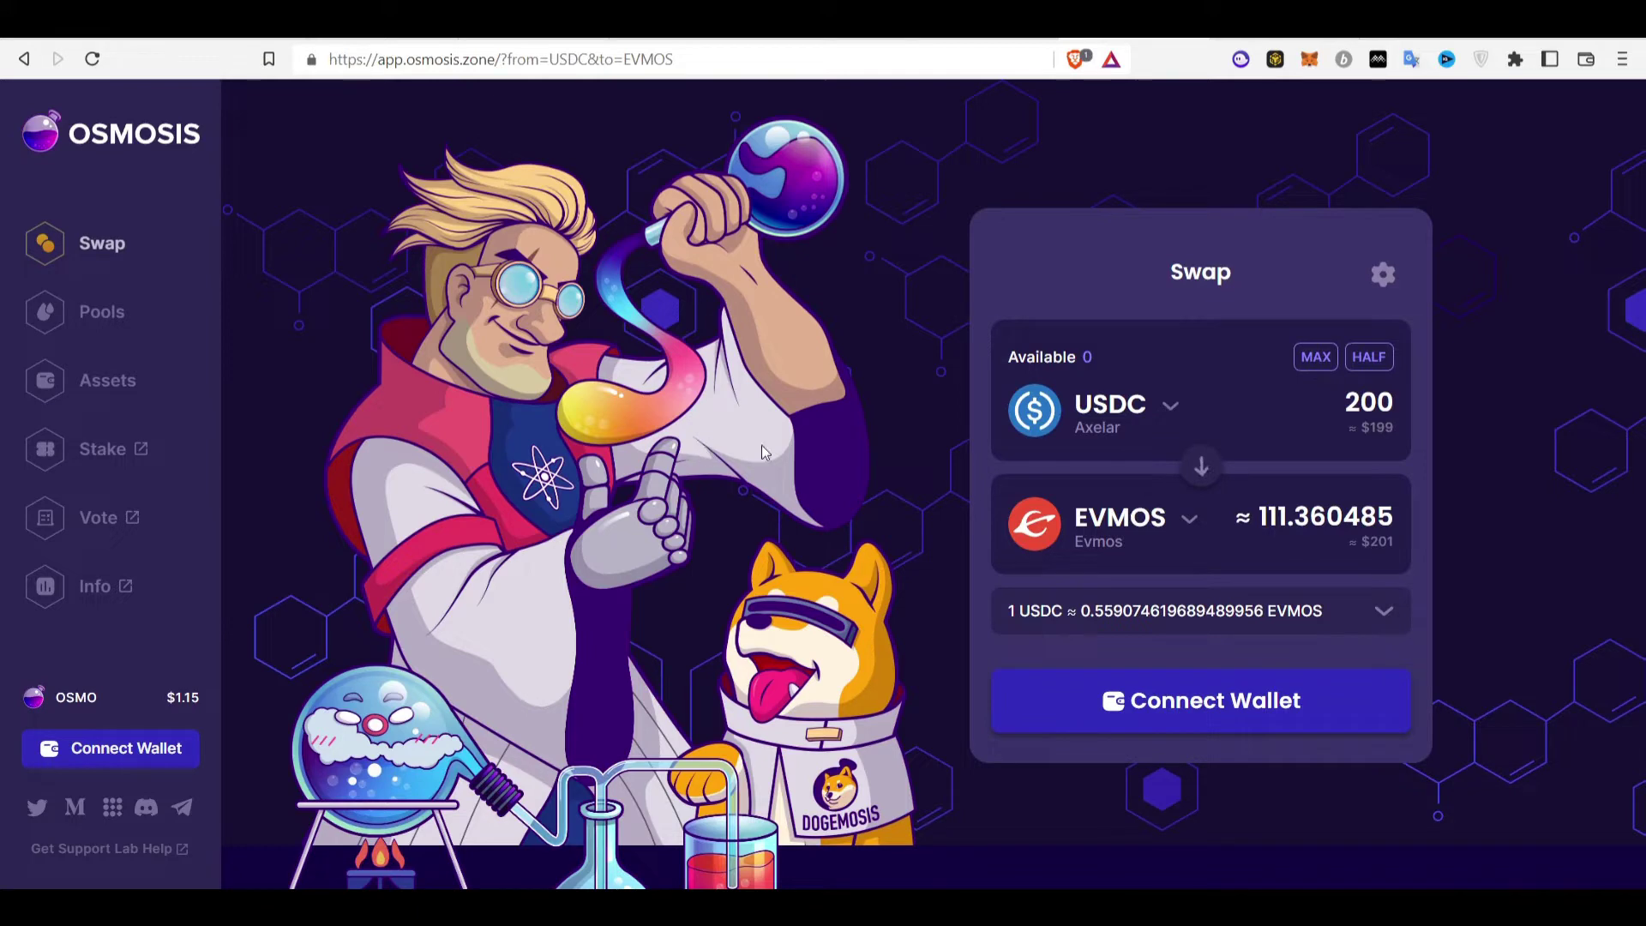
pyautogui.click(1100, 430)
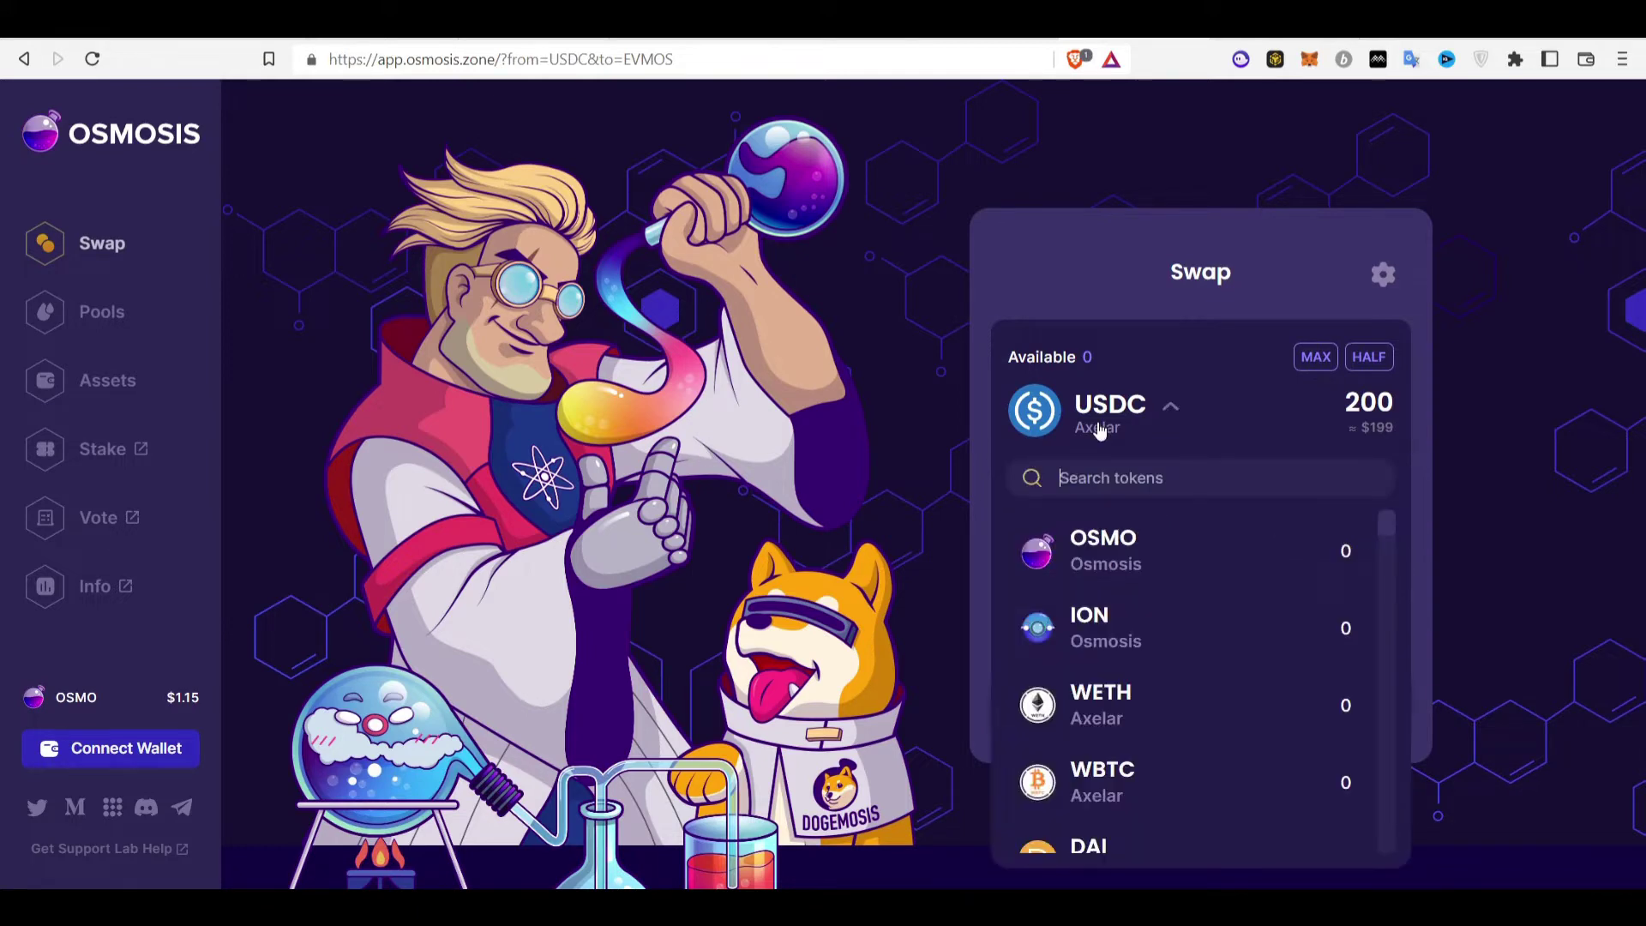
pyautogui.click(840, 497)
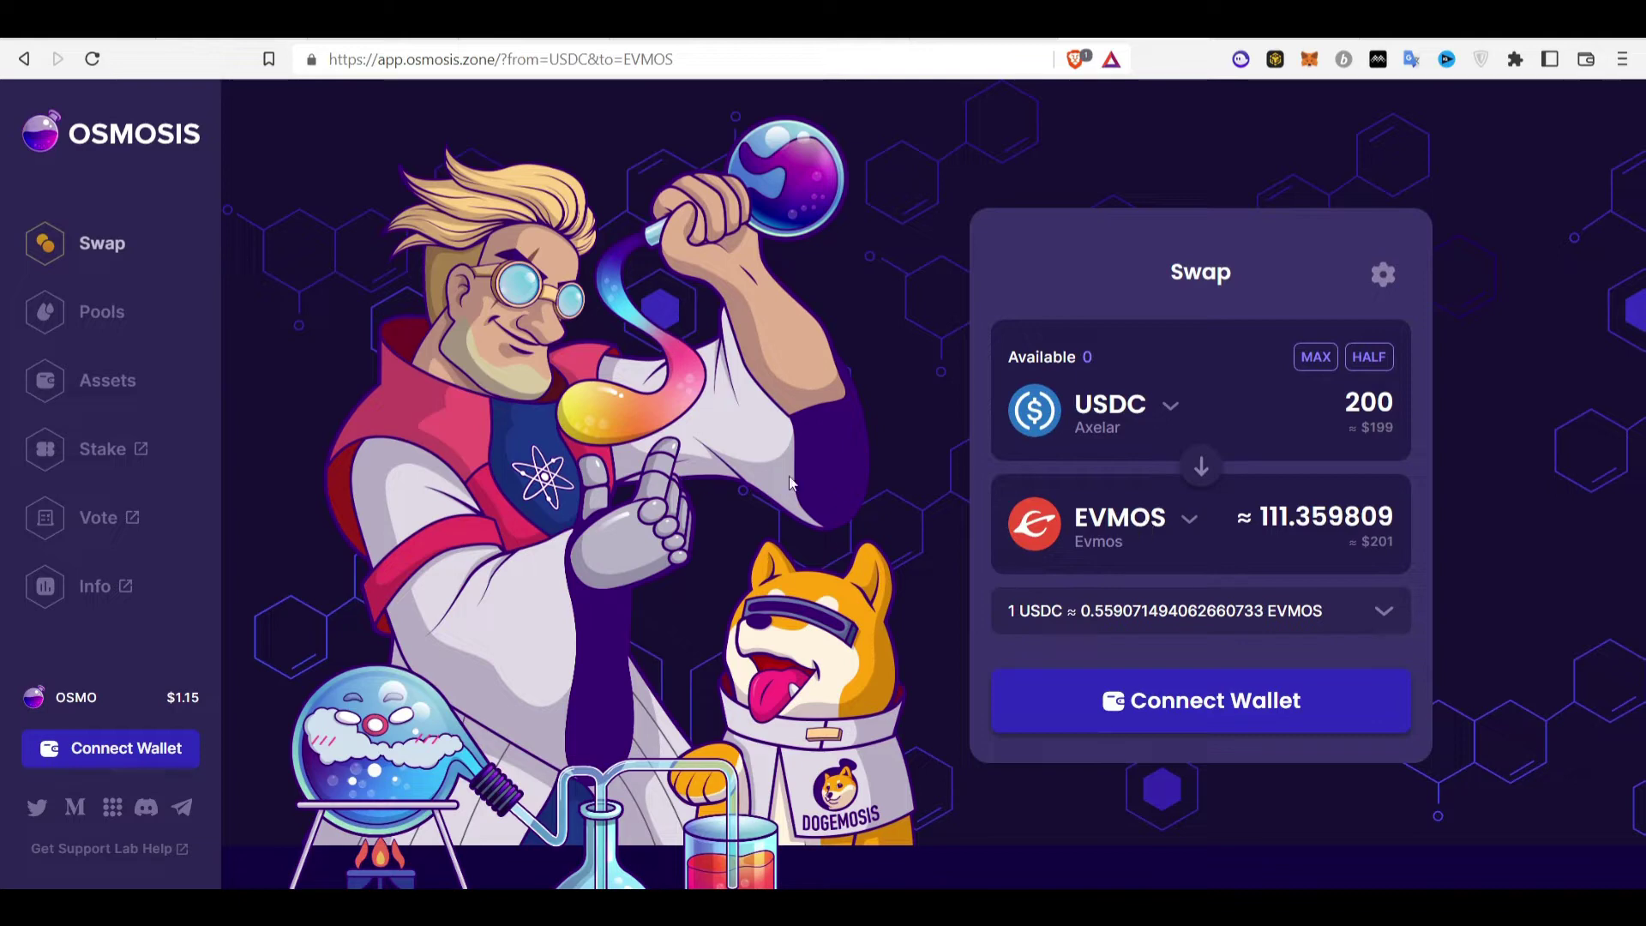
pyautogui.click(1126, 412)
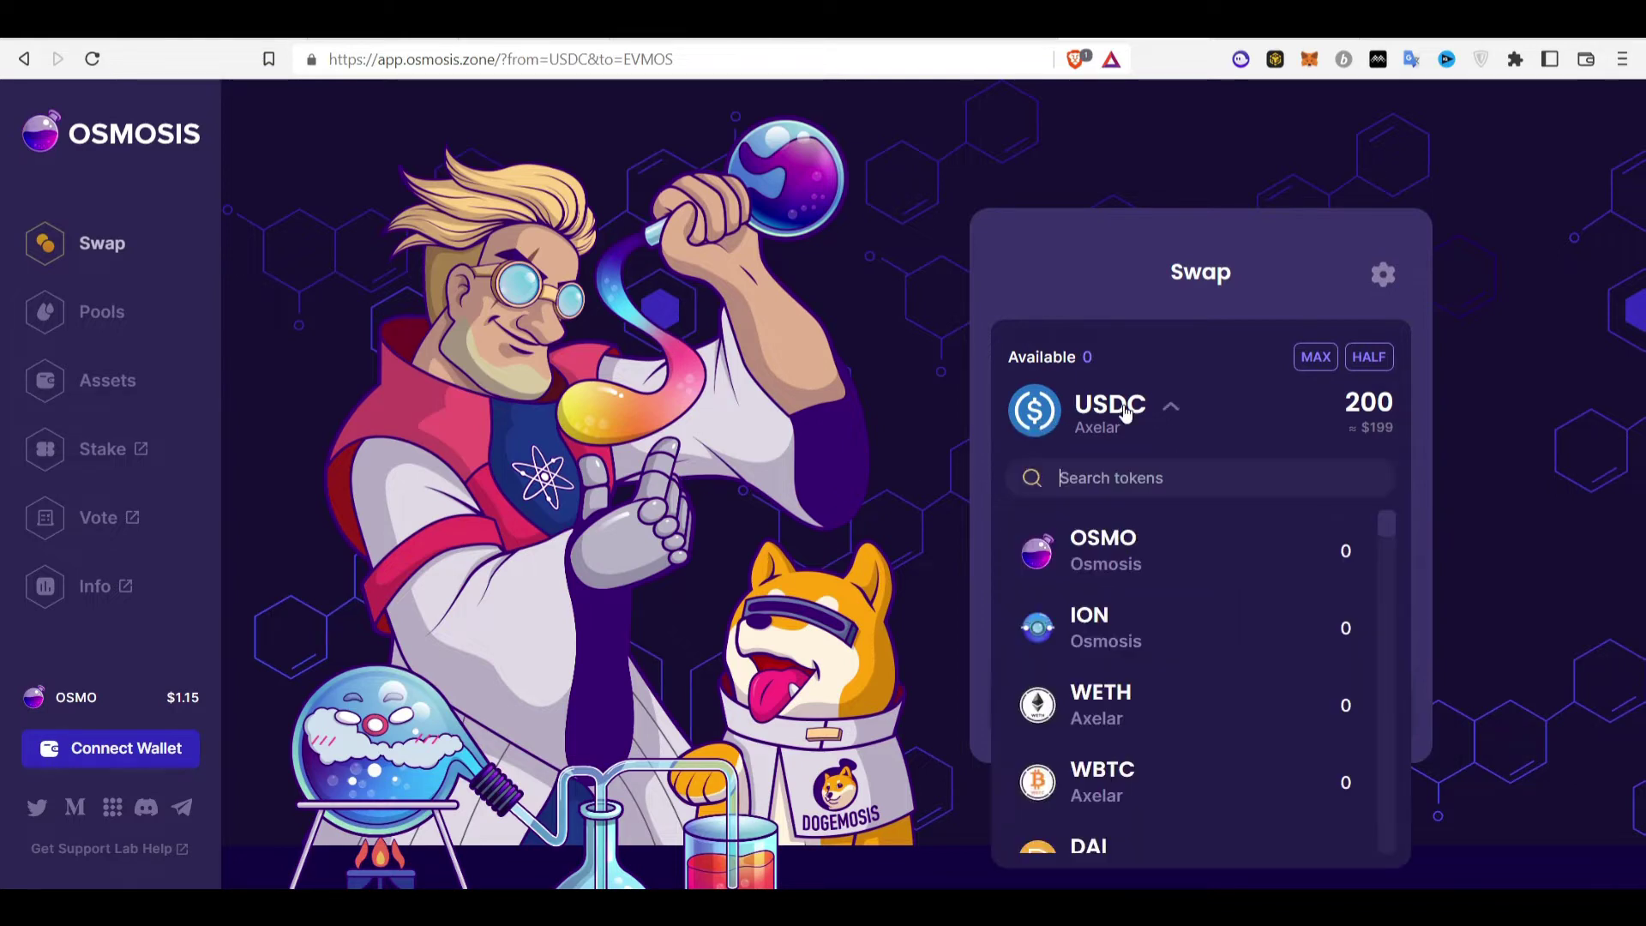
pyautogui.write('a')
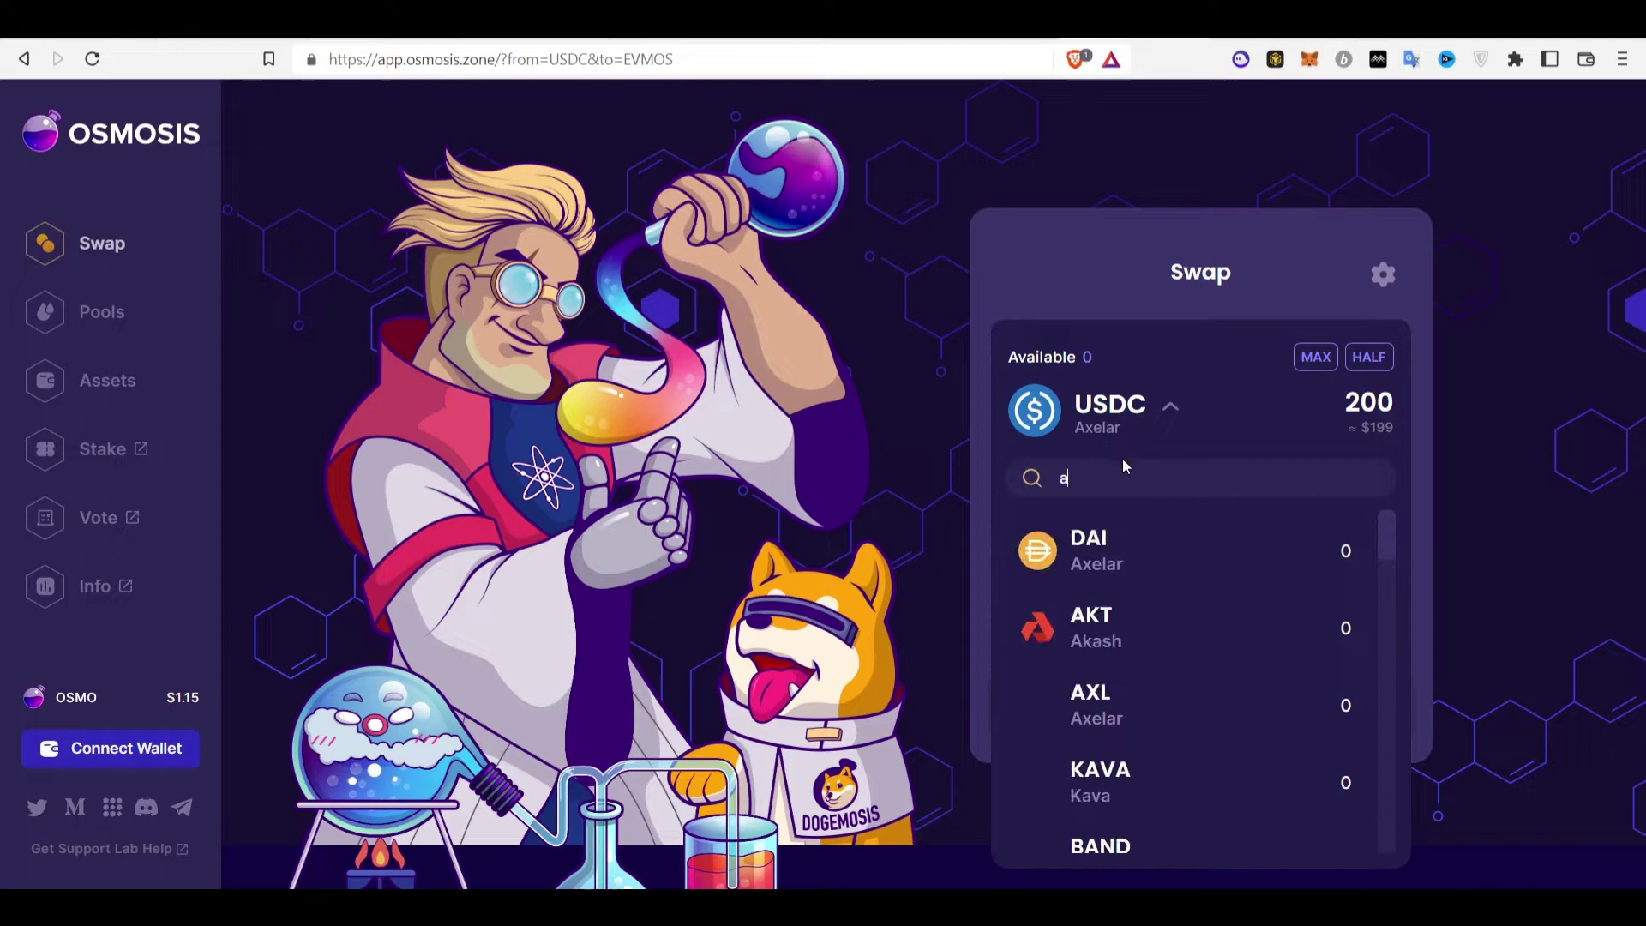
pyautogui.write('tom')
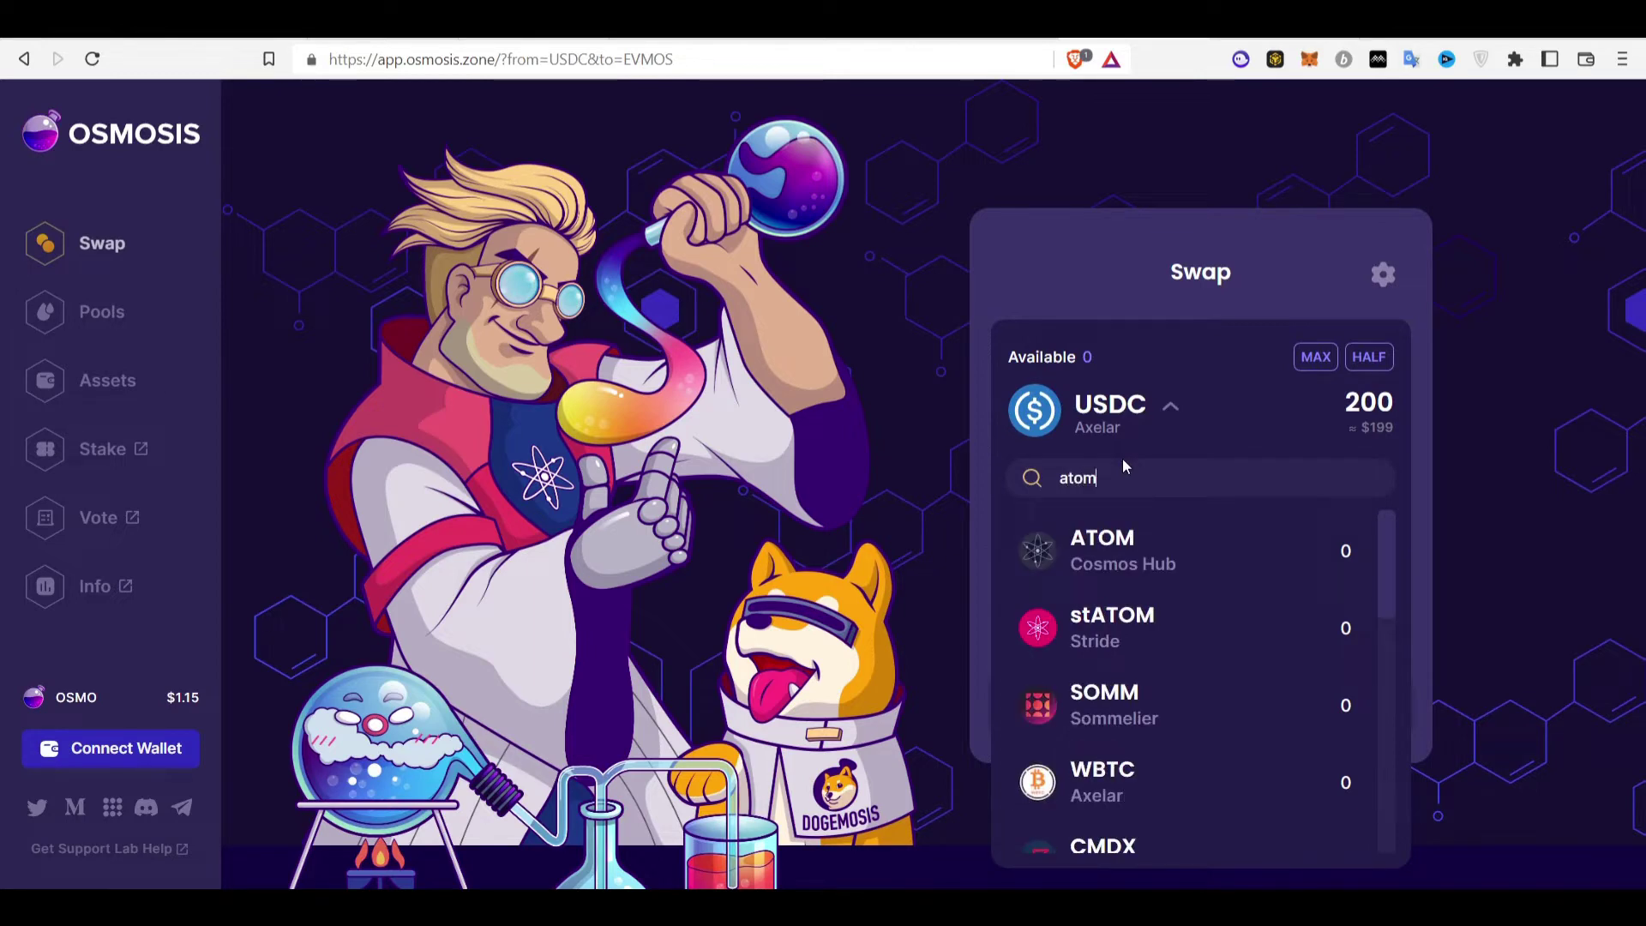
pyautogui.click(876, 481)
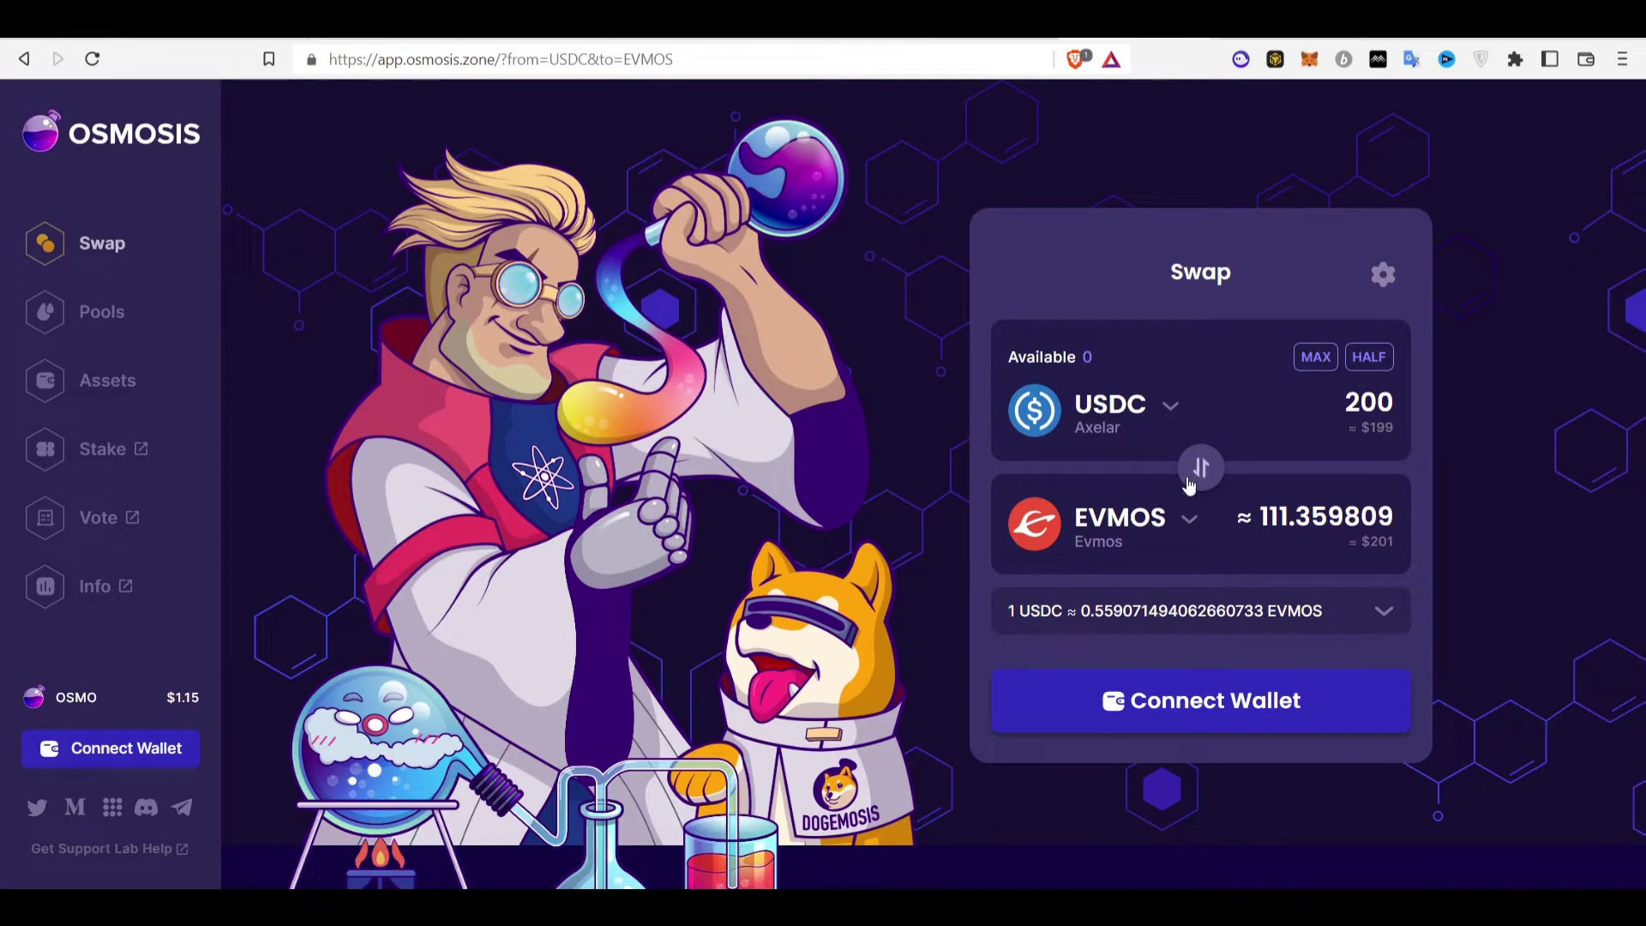
pyautogui.click(1149, 427)
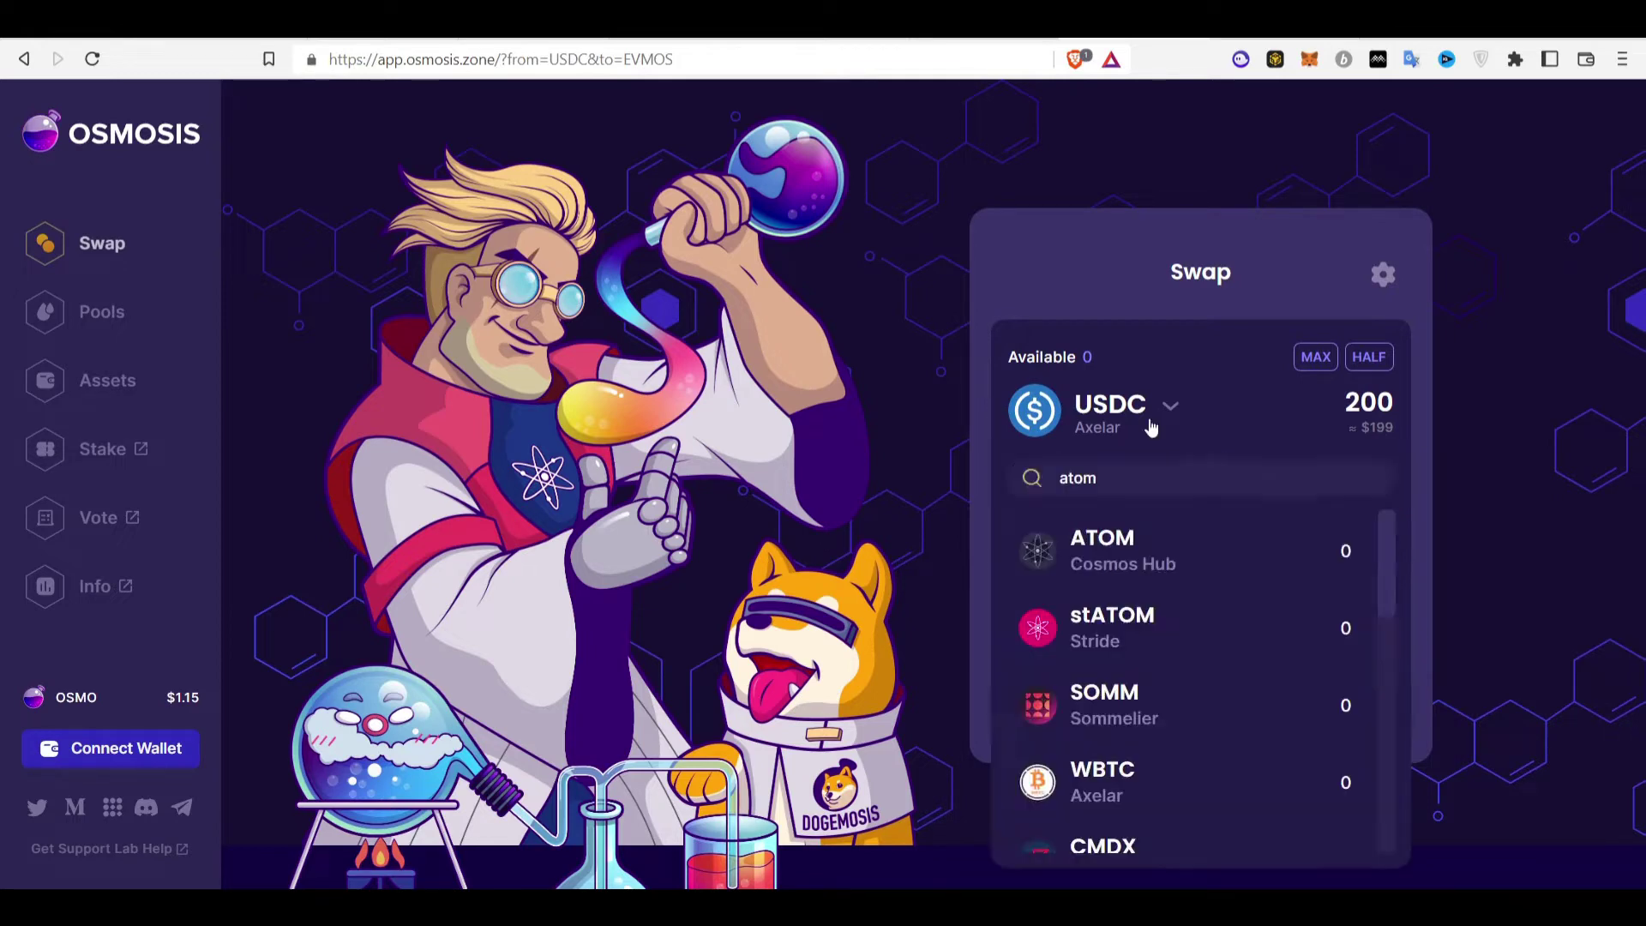
pyautogui.click(1152, 429)
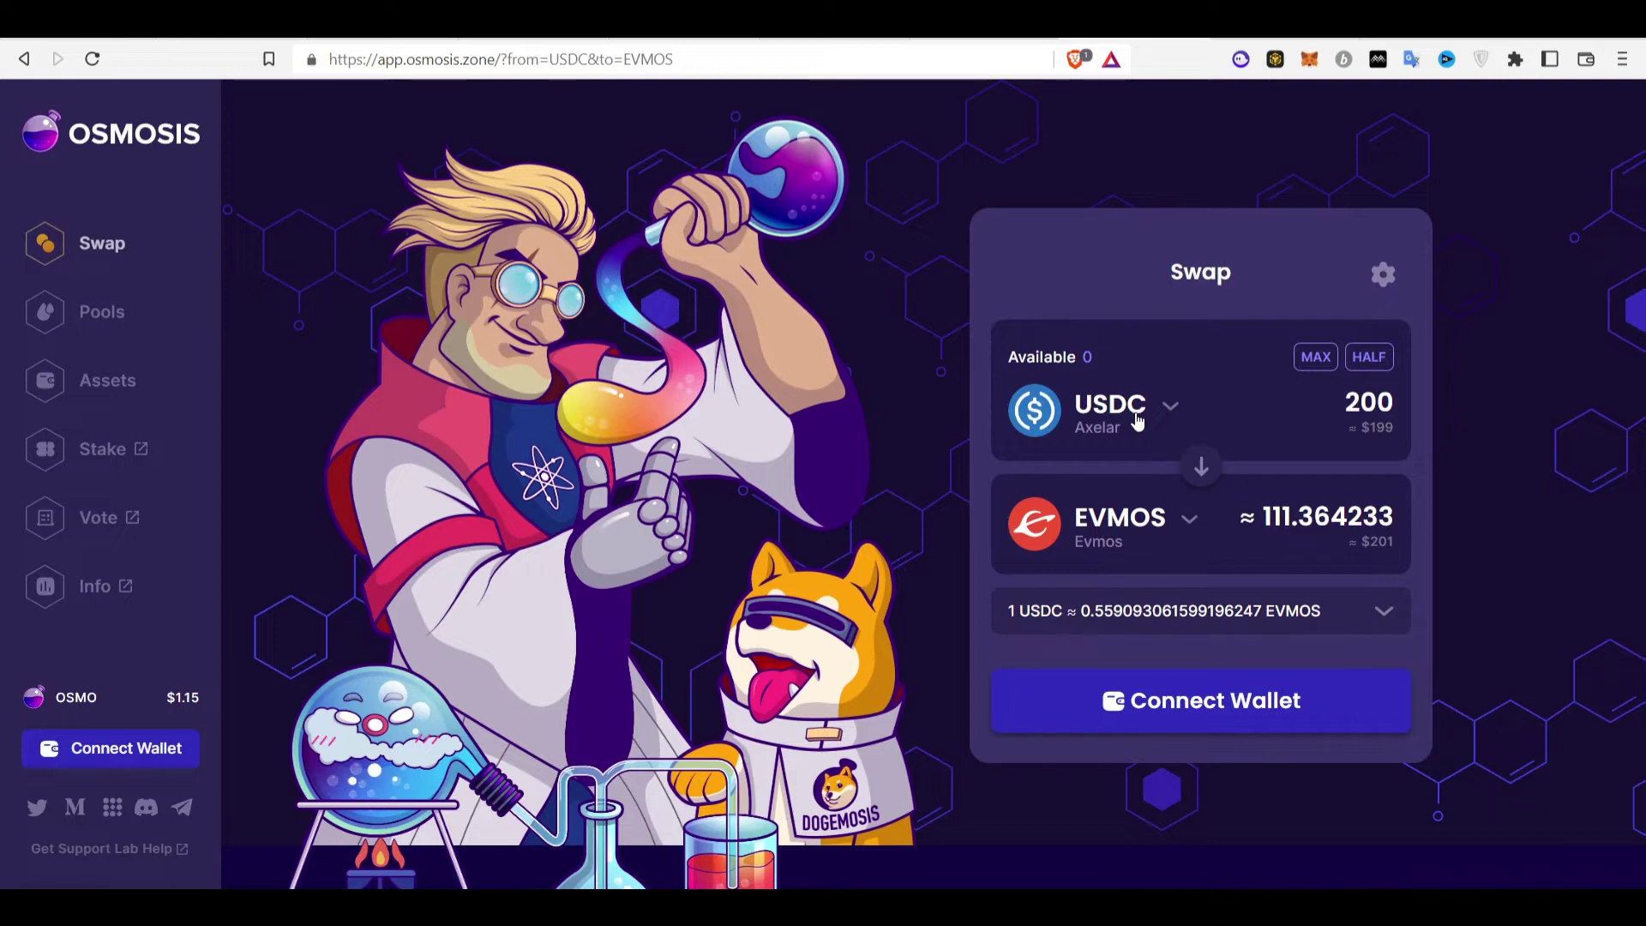
pyautogui.click(1138, 420)
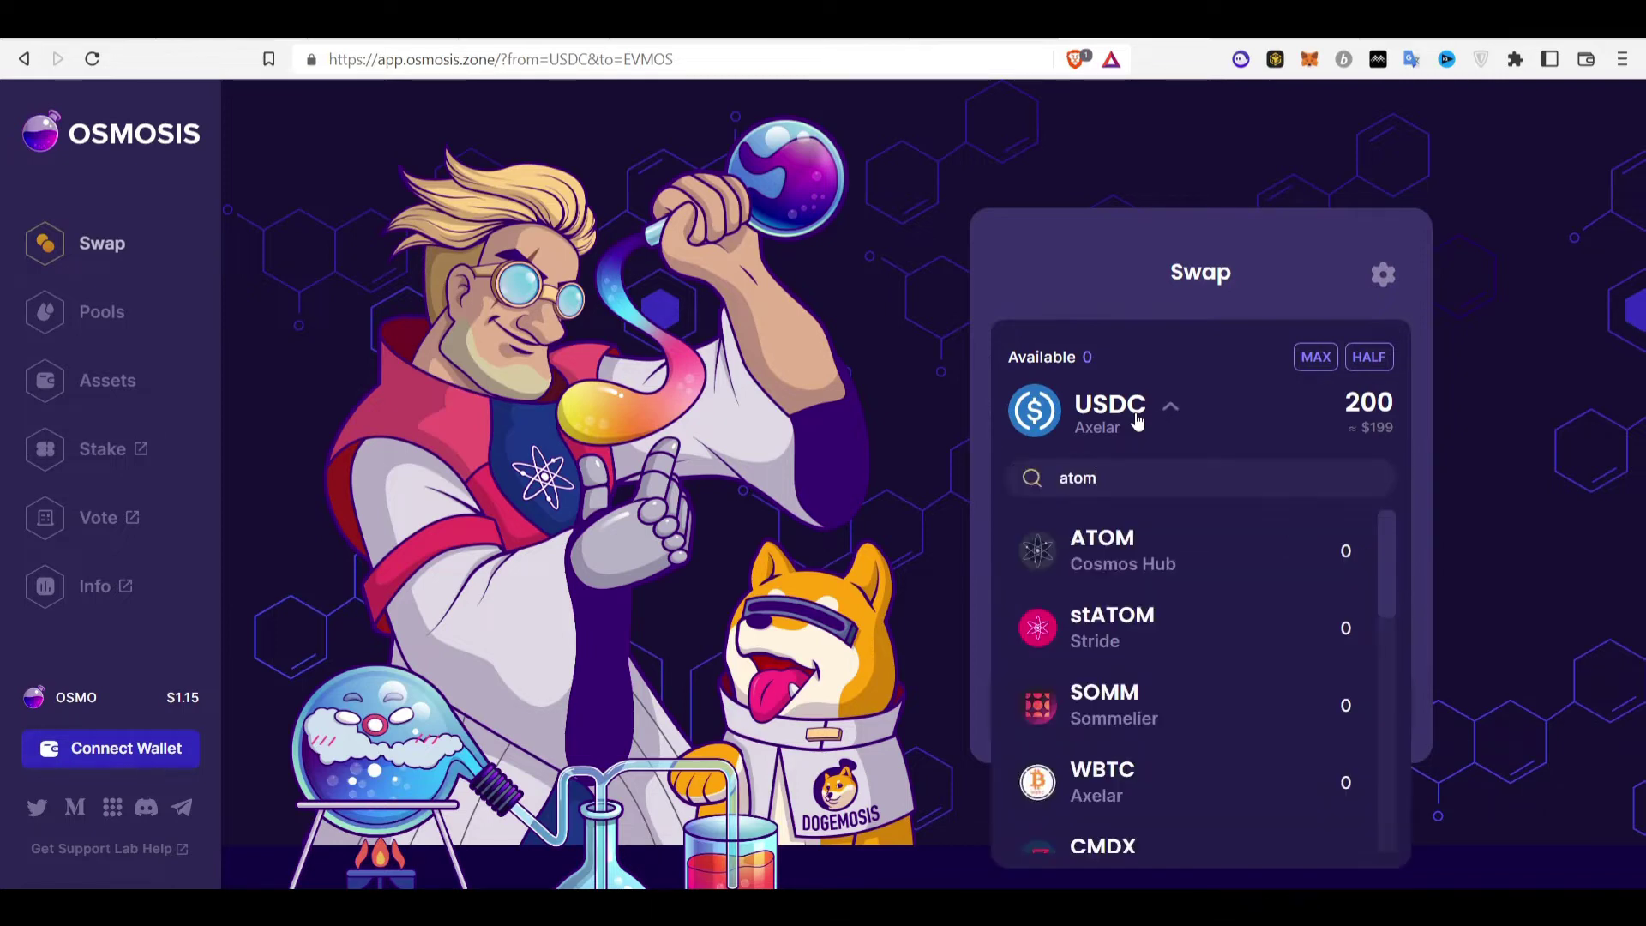
pyautogui.click(1097, 425)
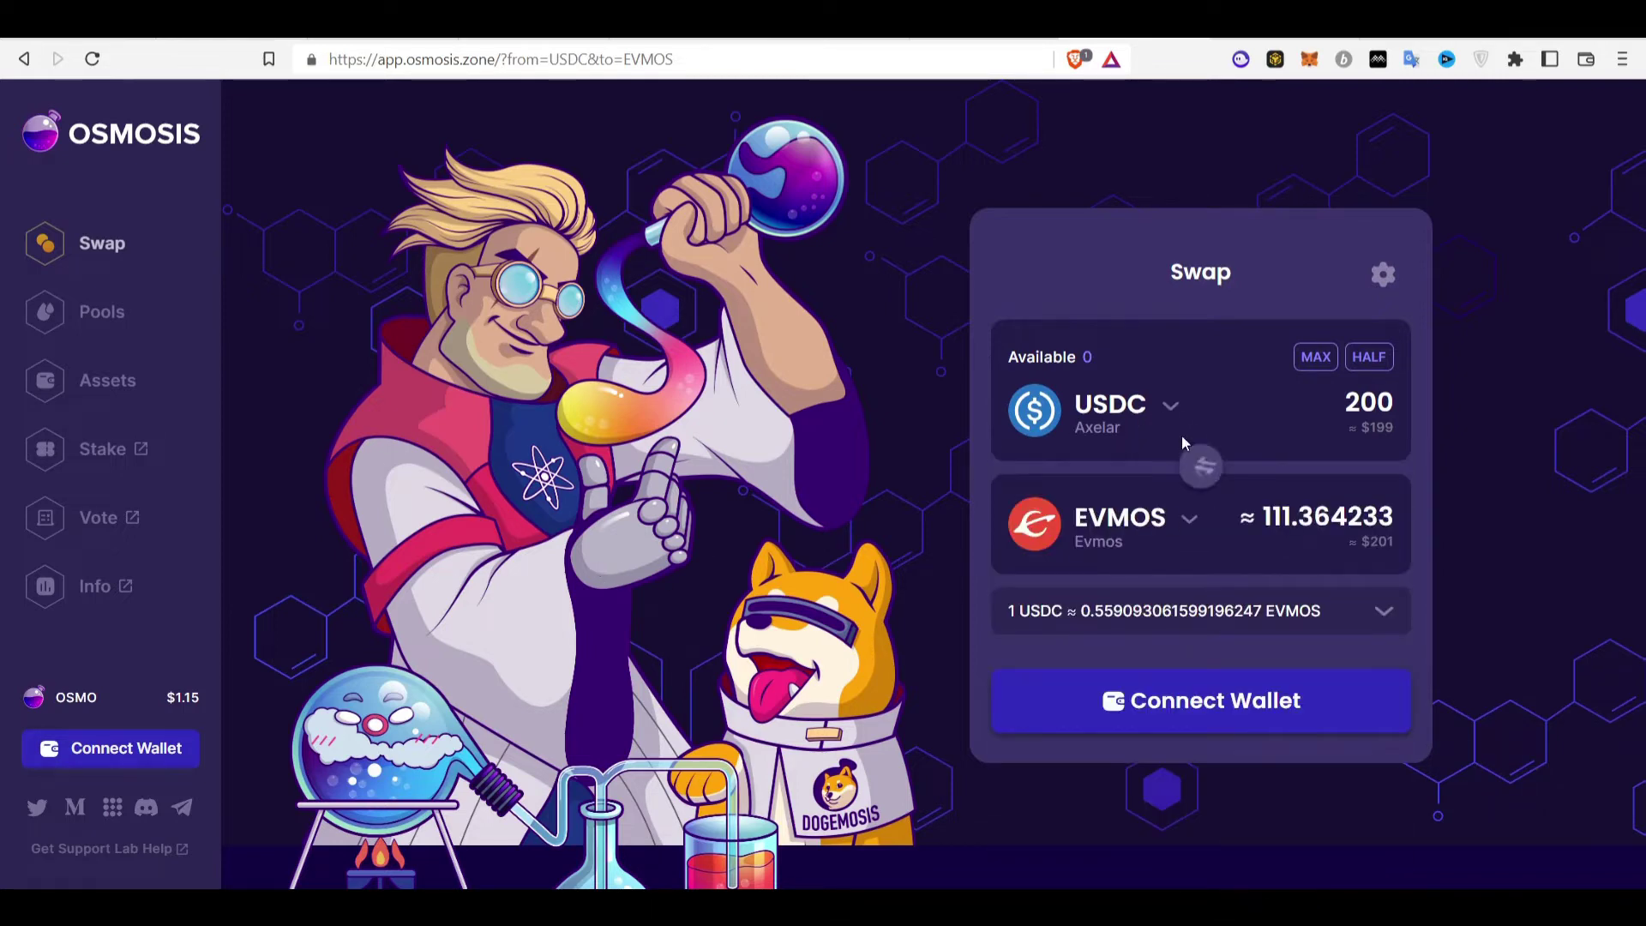
pyautogui.click(1121, 538)
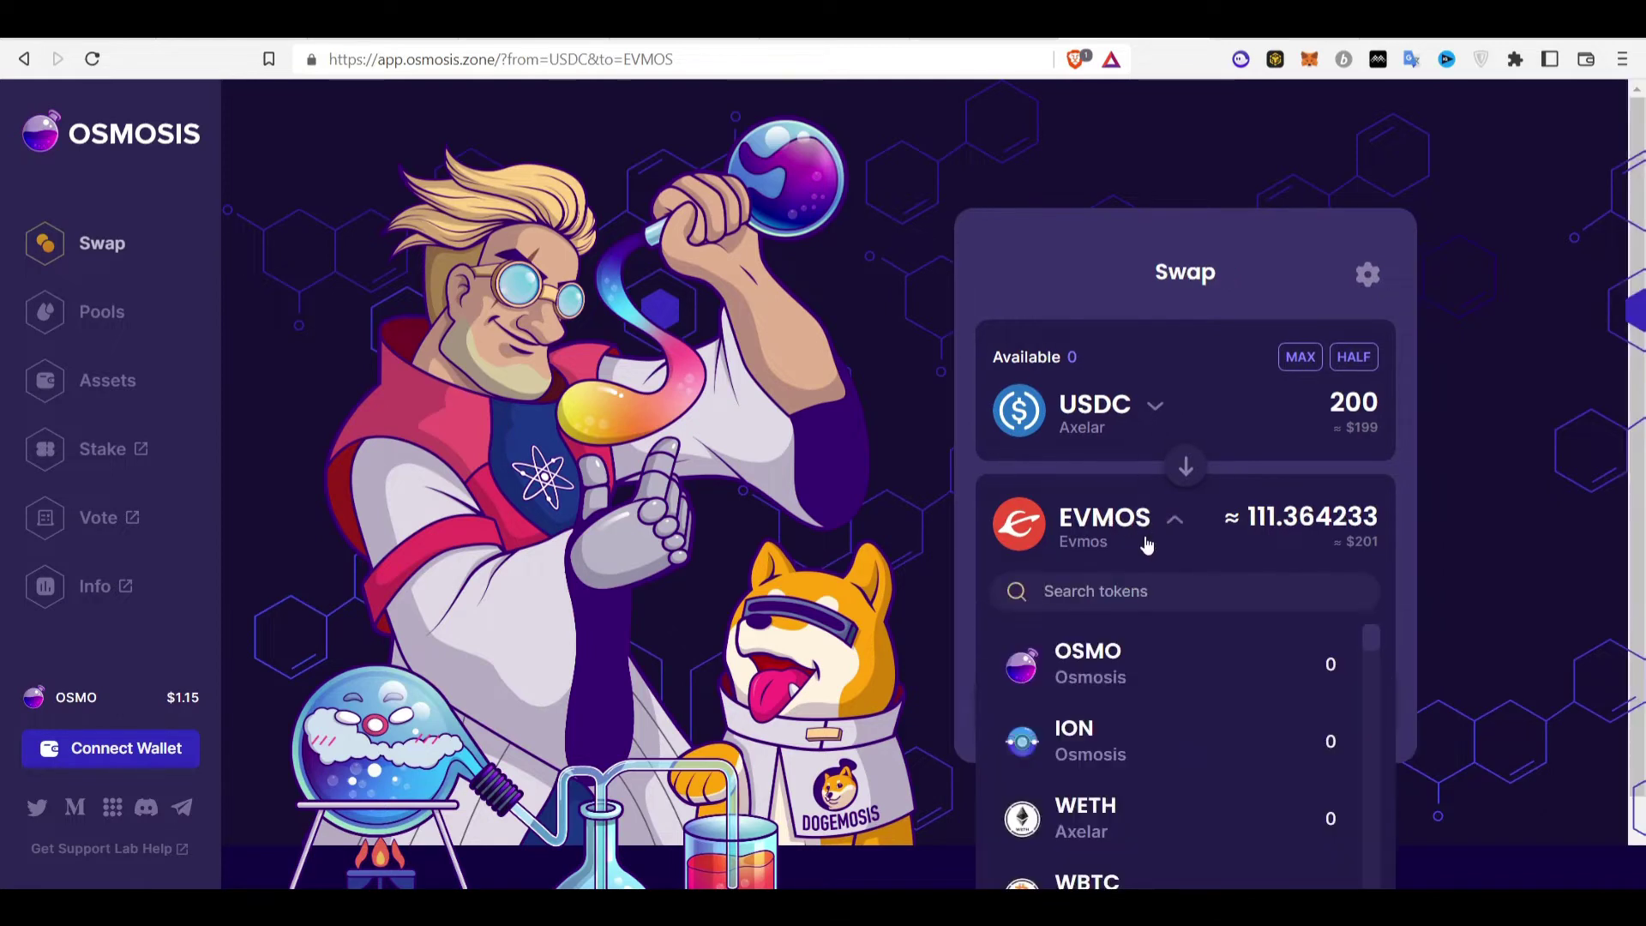
pyautogui.write('evmos')
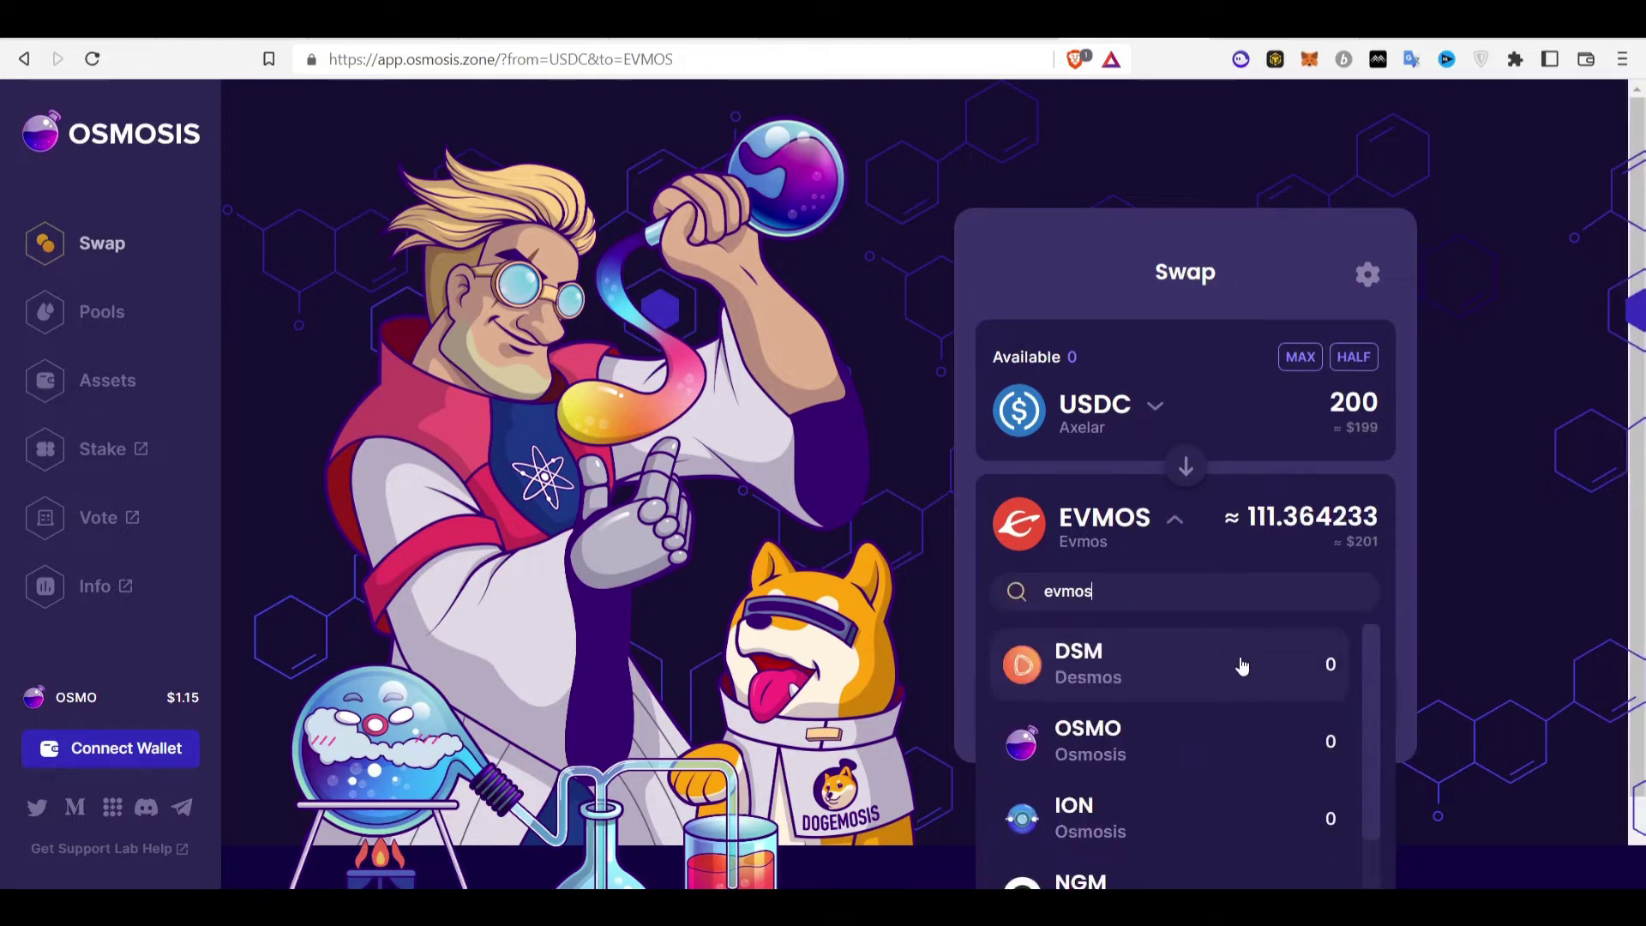
pyautogui.click(776, 667)
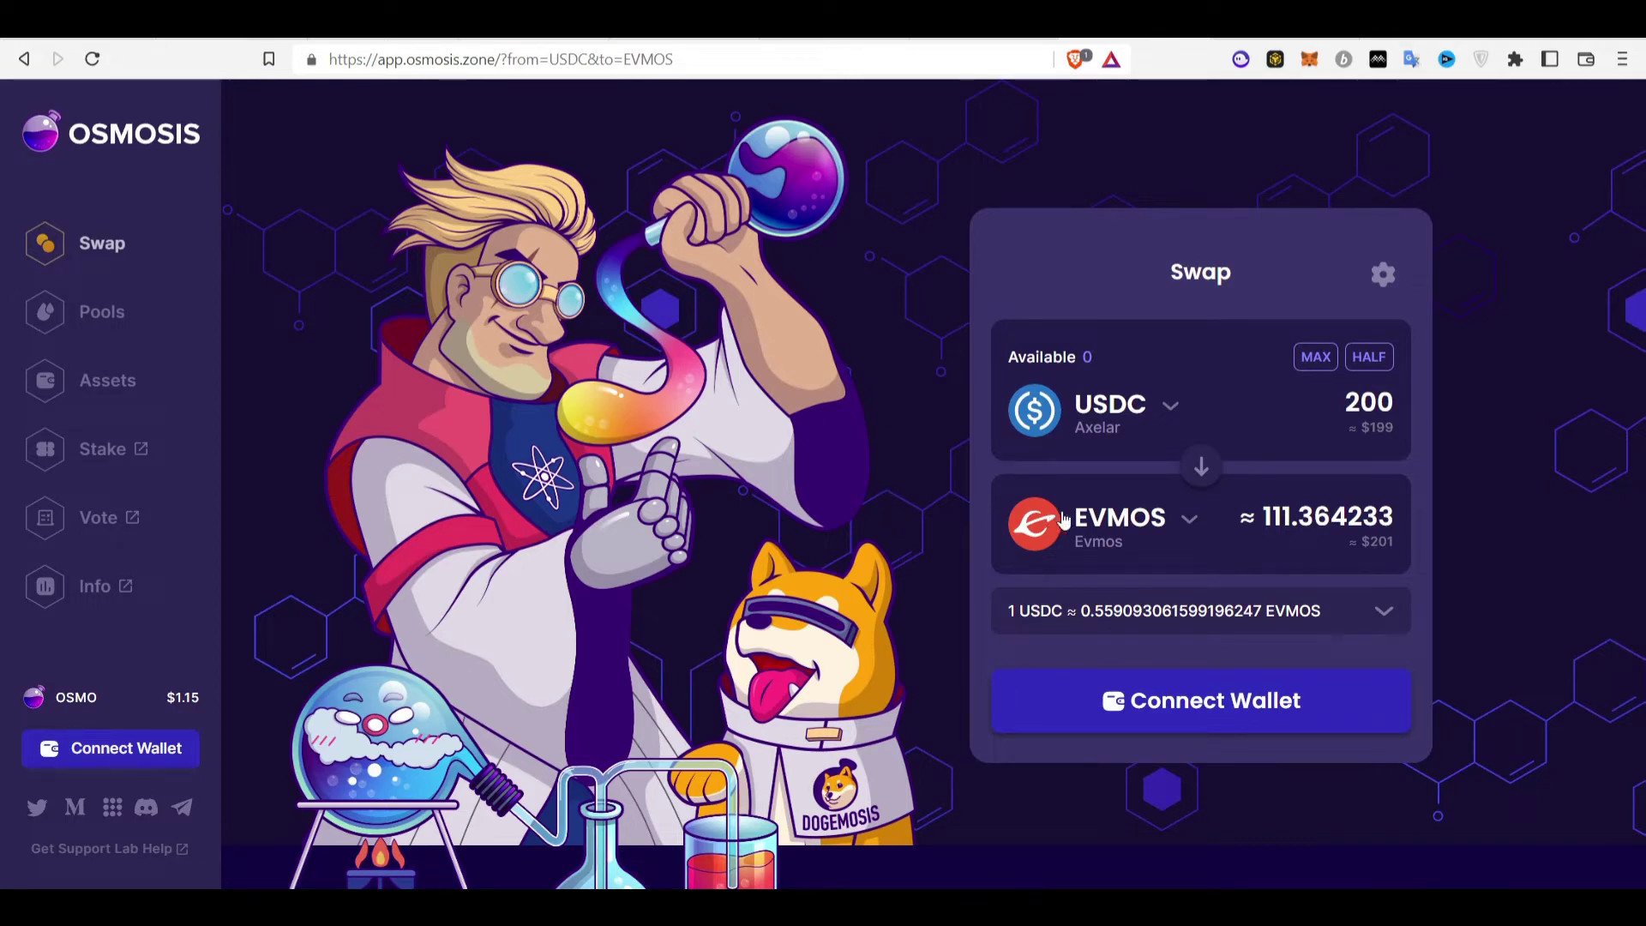
# Try connecting a wallet through the Keplr Mobile QR code, then dismiss the wallet options.
pyautogui.click(1194, 722)
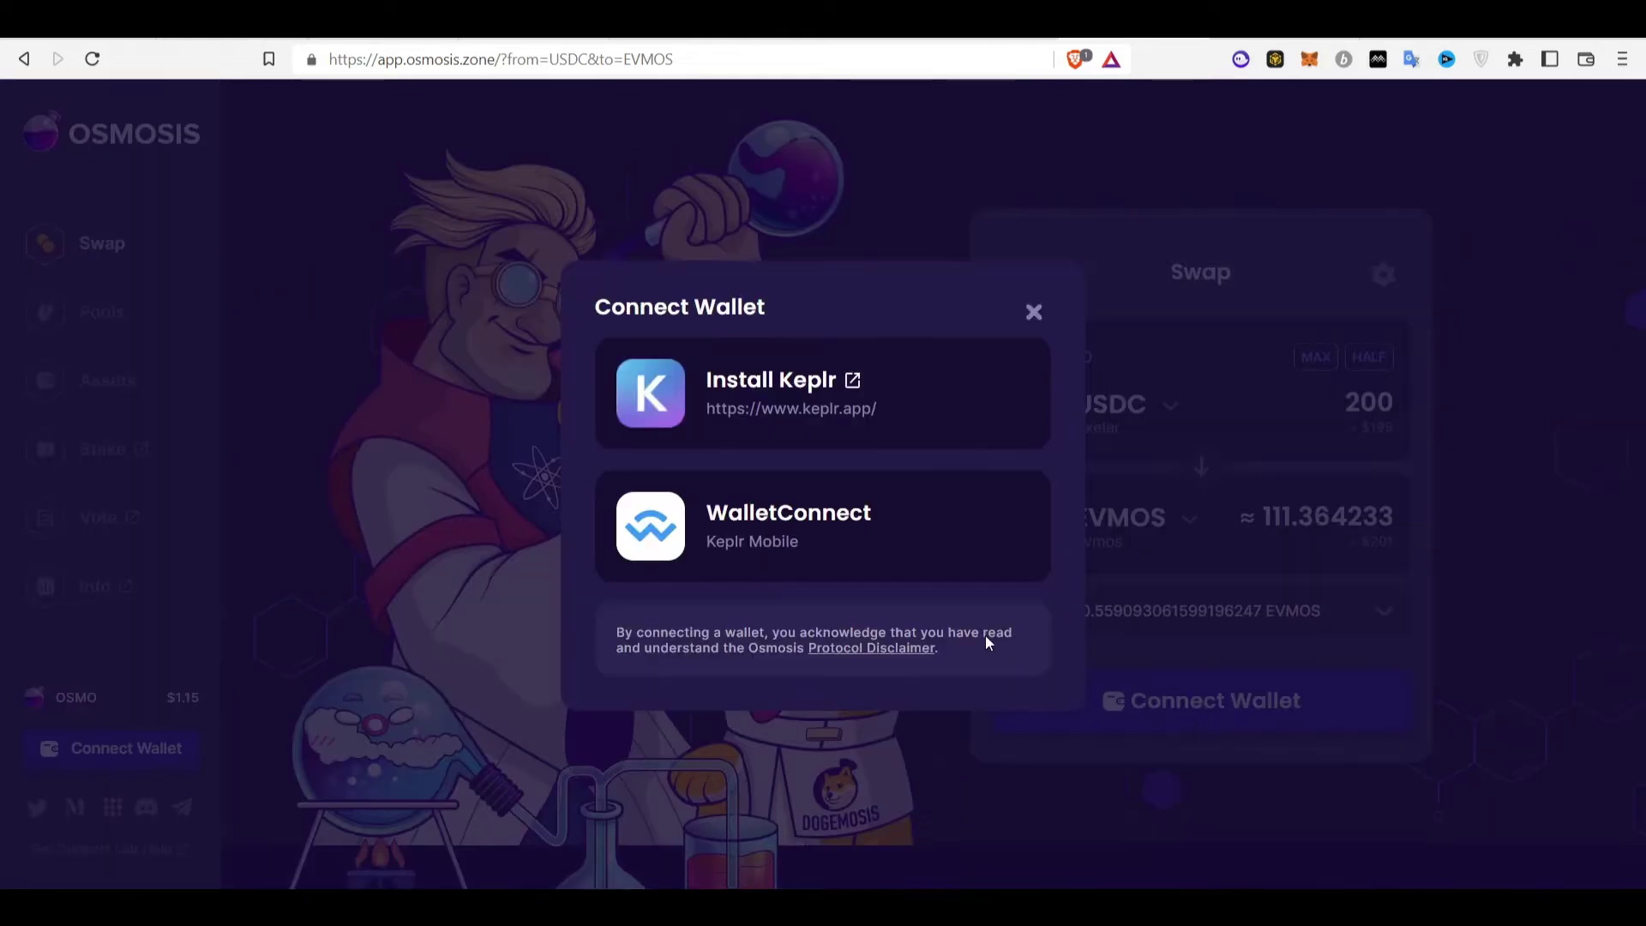
pyautogui.click(820, 533)
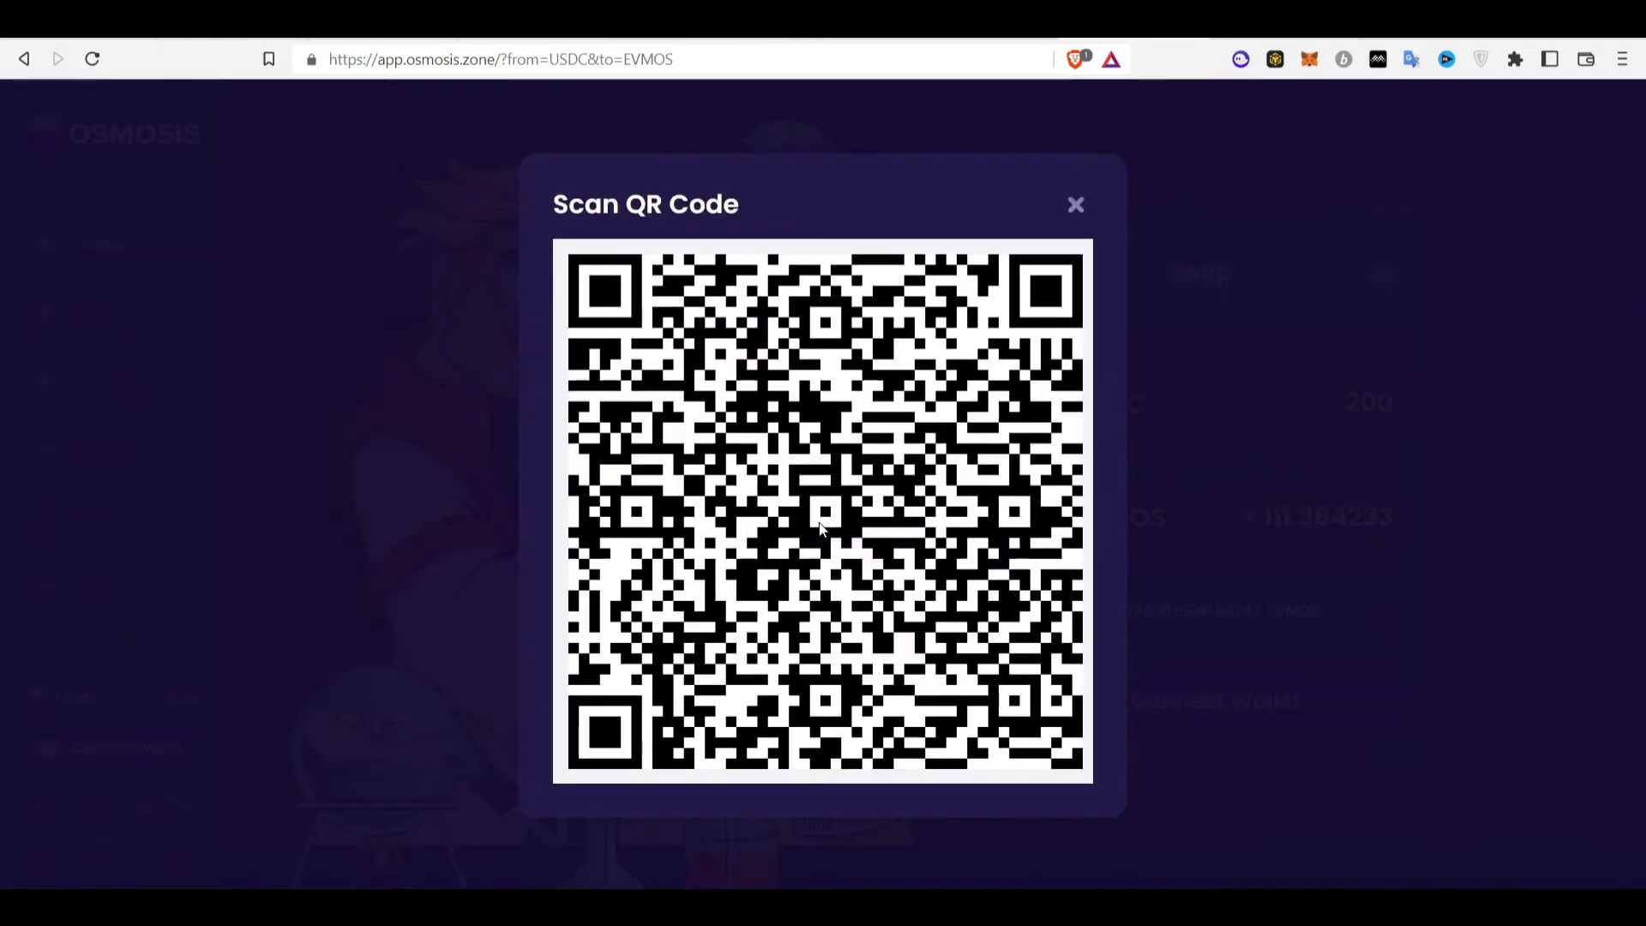
pyautogui.click(1084, 208)
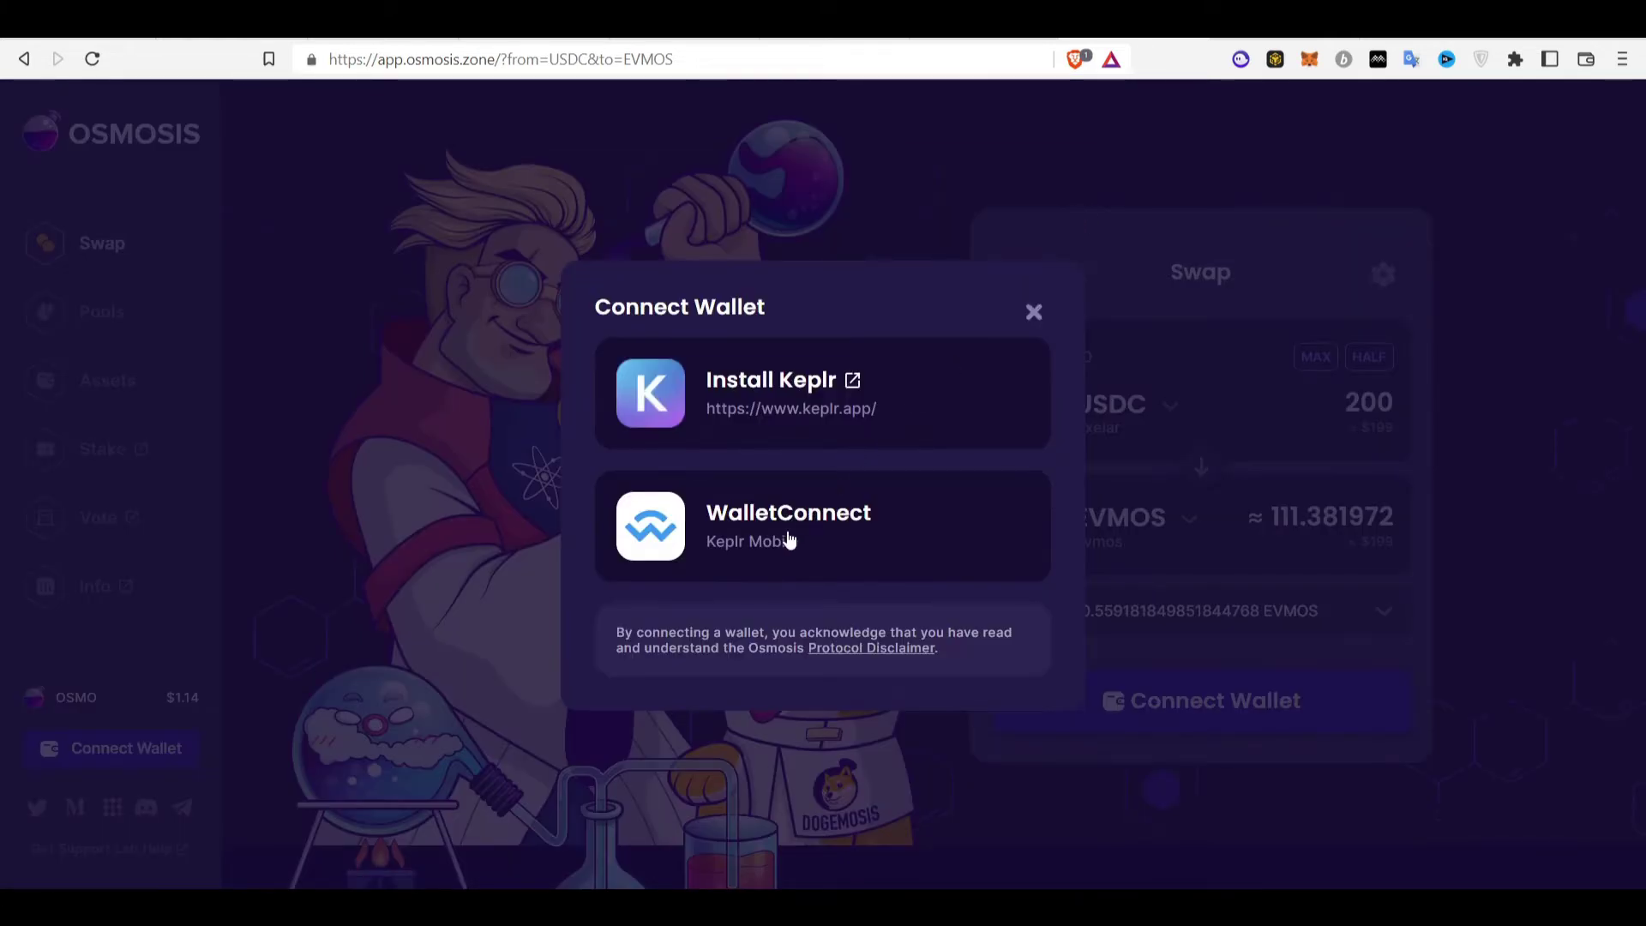
pyautogui.click(1035, 313)
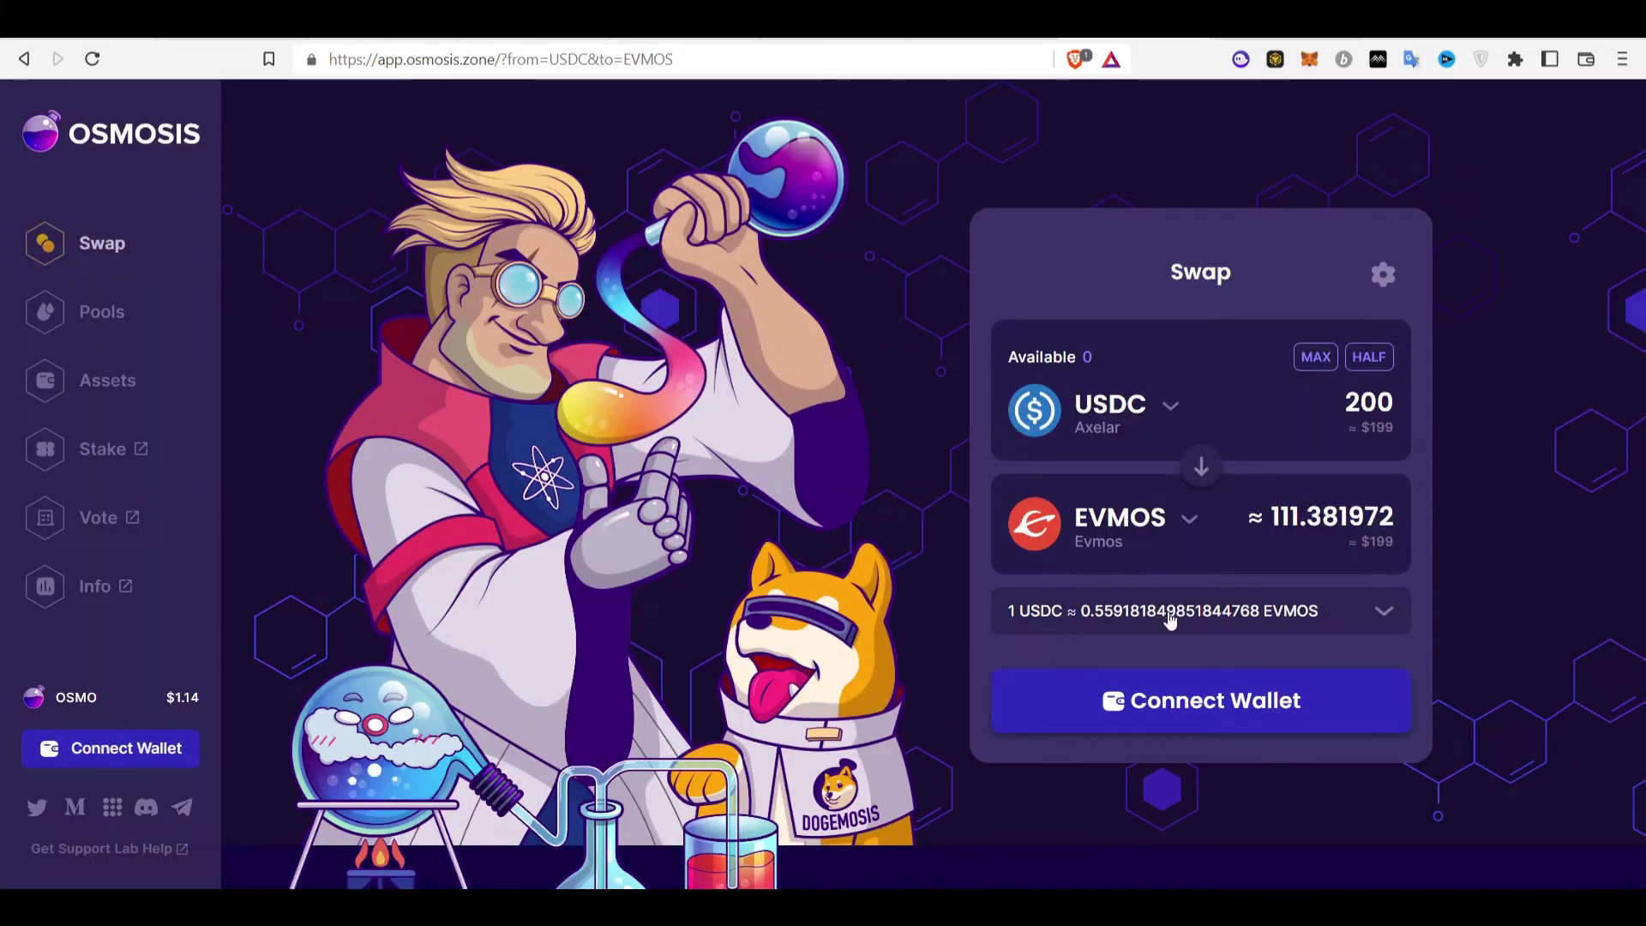
# Expand the swap details showing the 0.399% fee and ~110.268 EVMOS minimum received.
pyautogui.click(1350, 604)
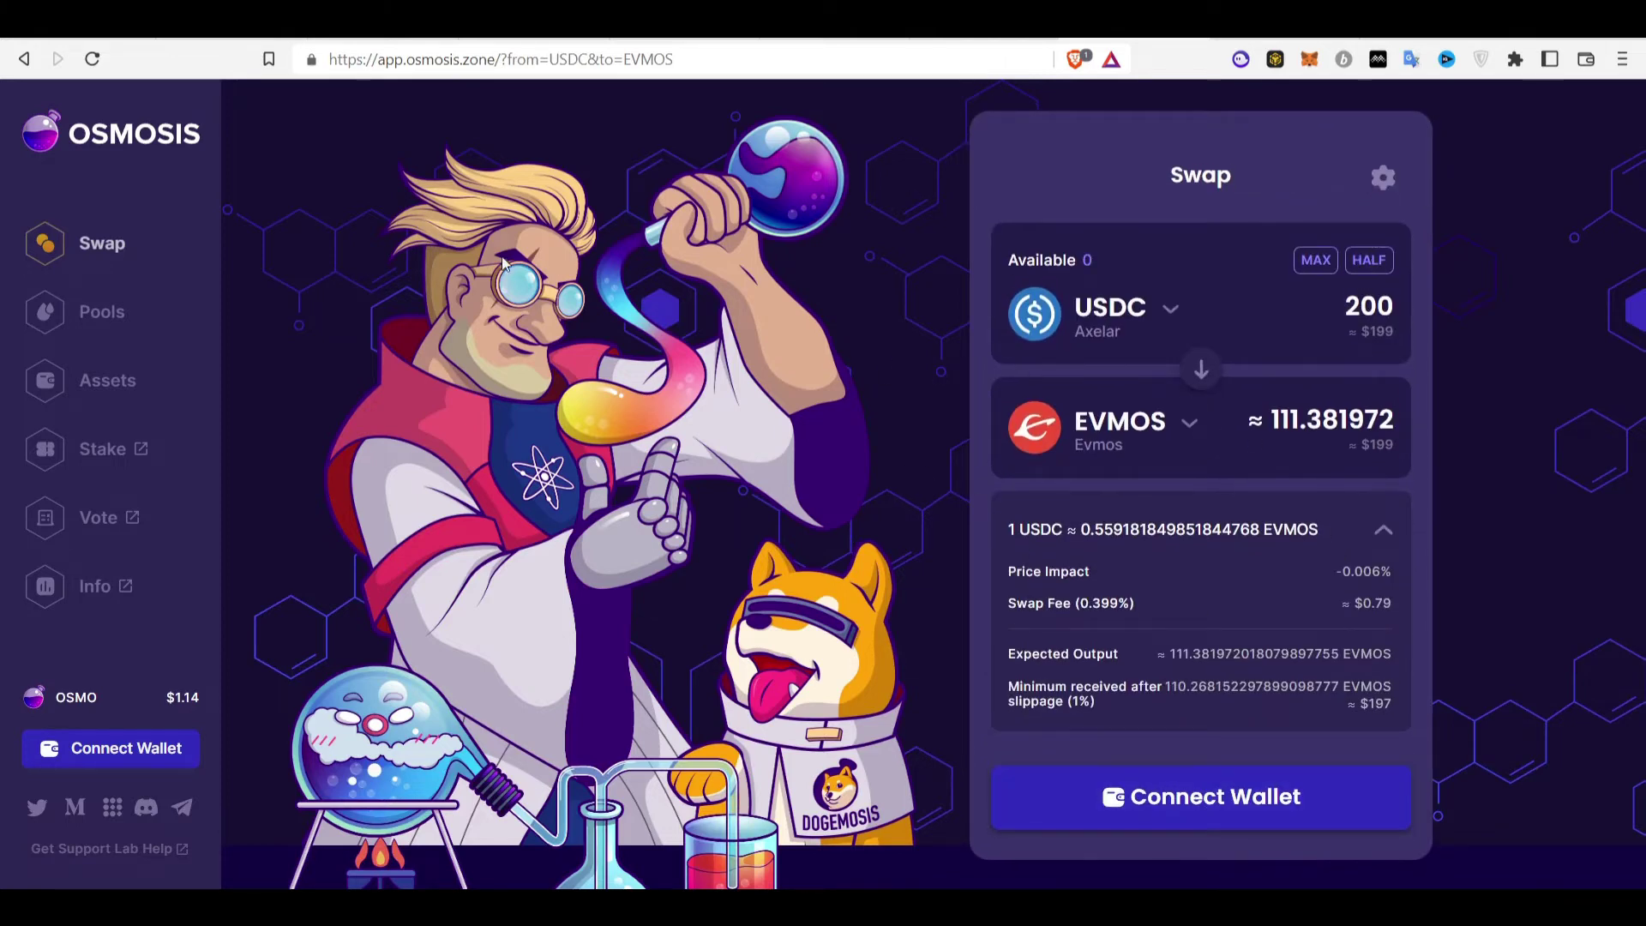
pyautogui.click(1221, 800)
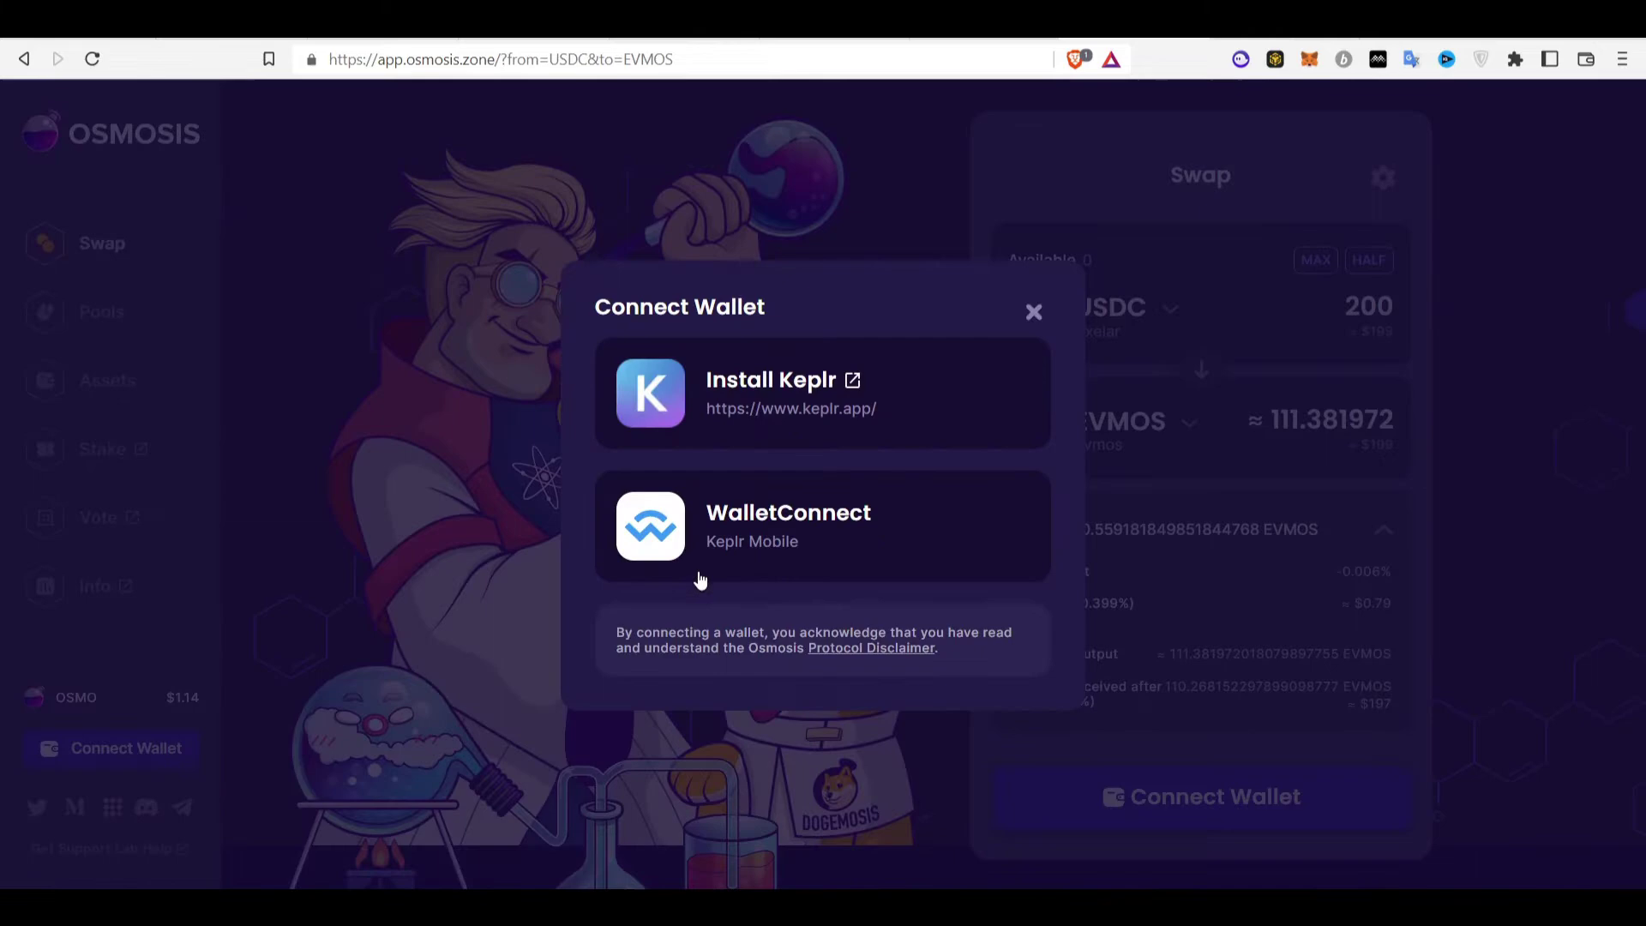
pyautogui.click(425, 527)
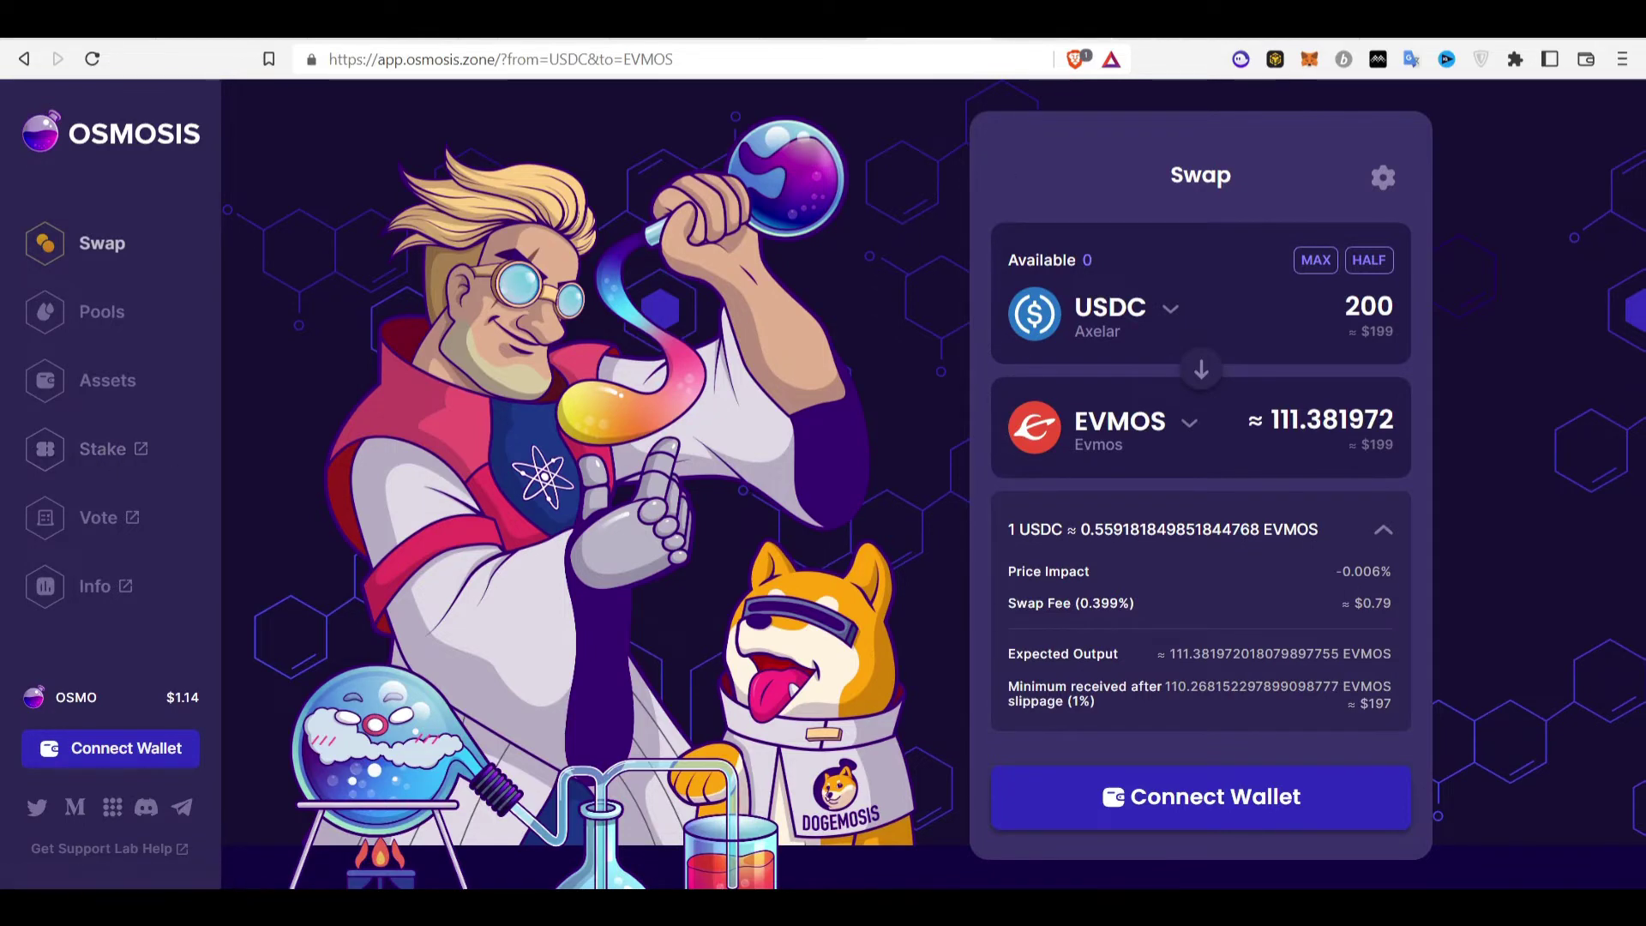
# On Keplr Dashboard, scroll the Chains list to Evmos and open its chain page.
pyautogui.click(1209, 41)
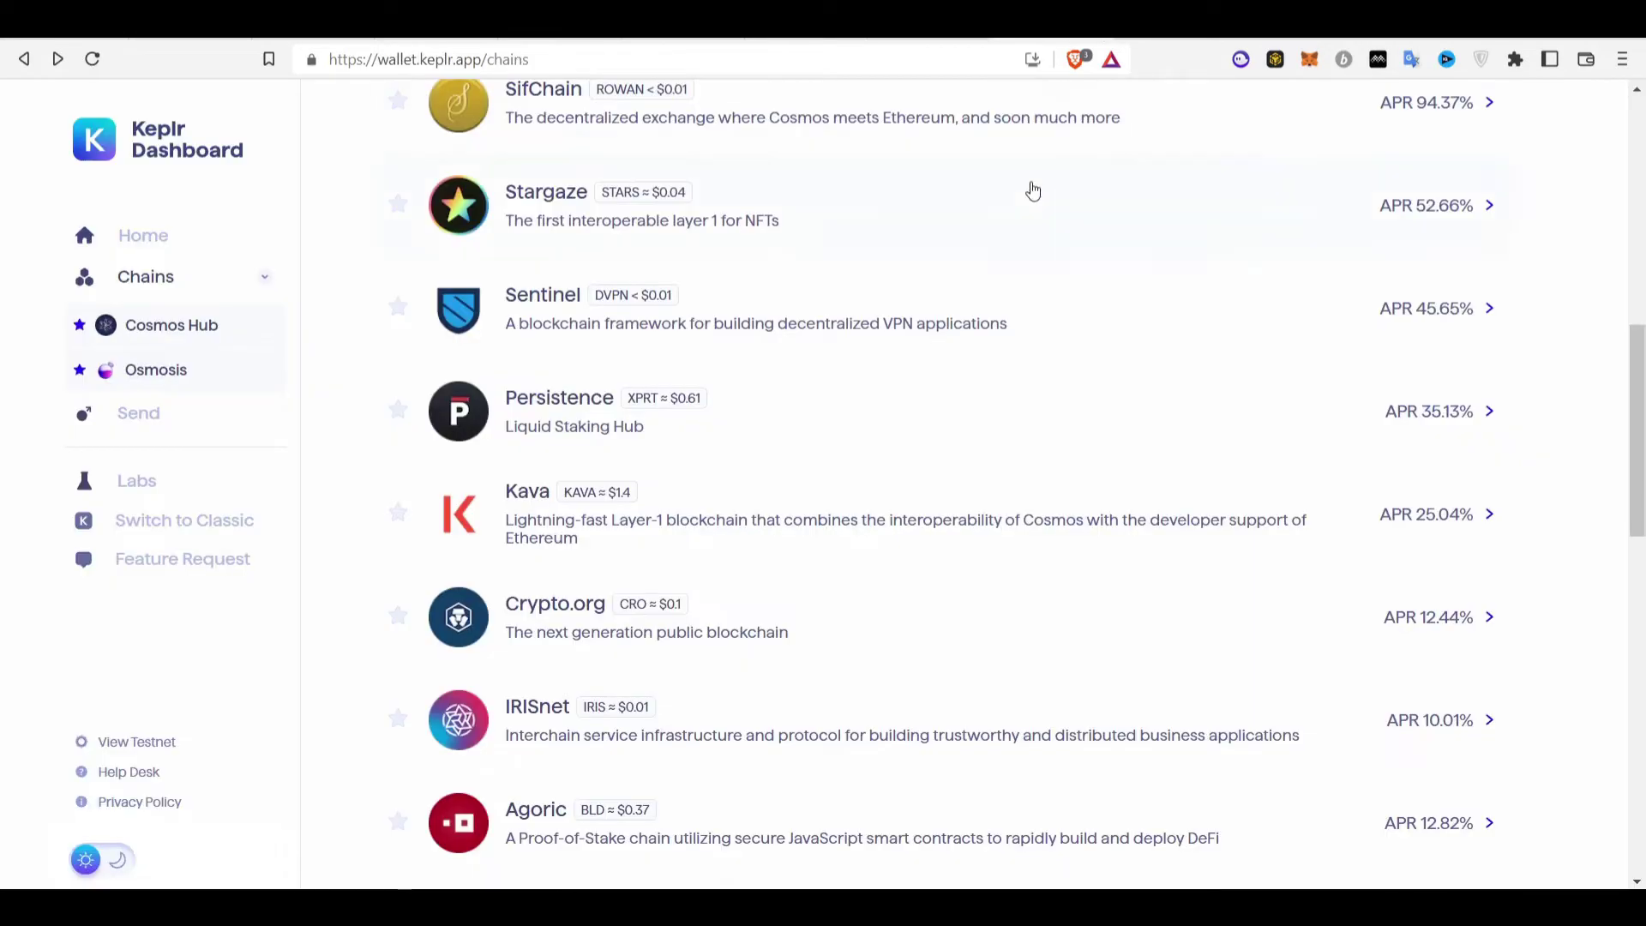
pyautogui.scroll(10, 654, 590)
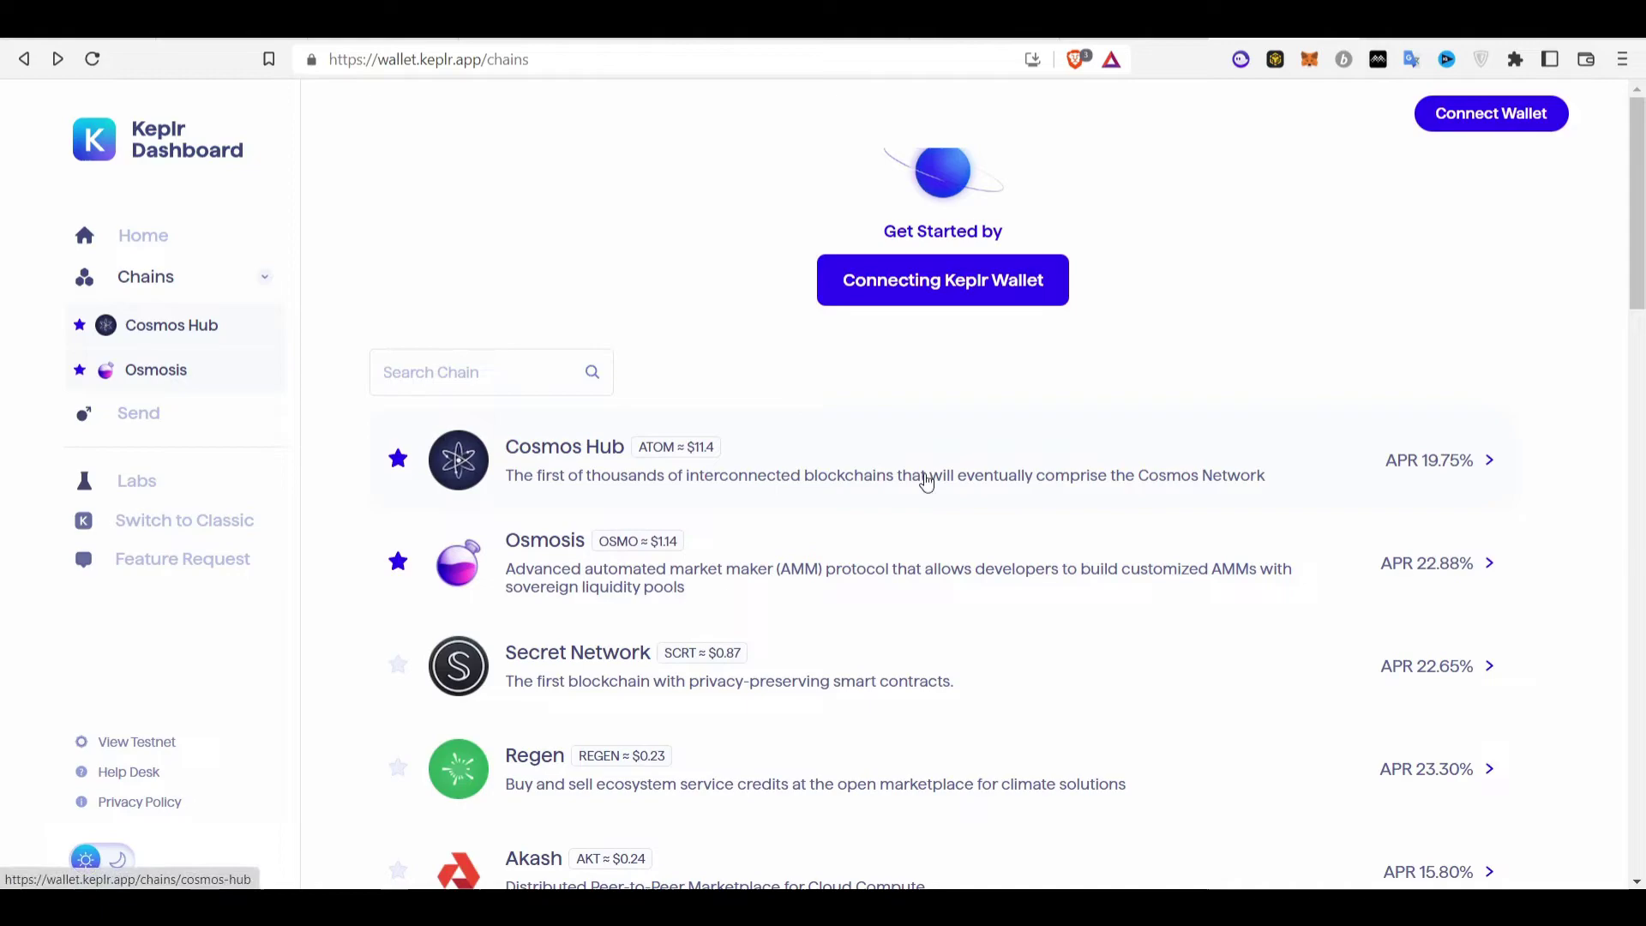
pyautogui.scroll(-5, 926, 482)
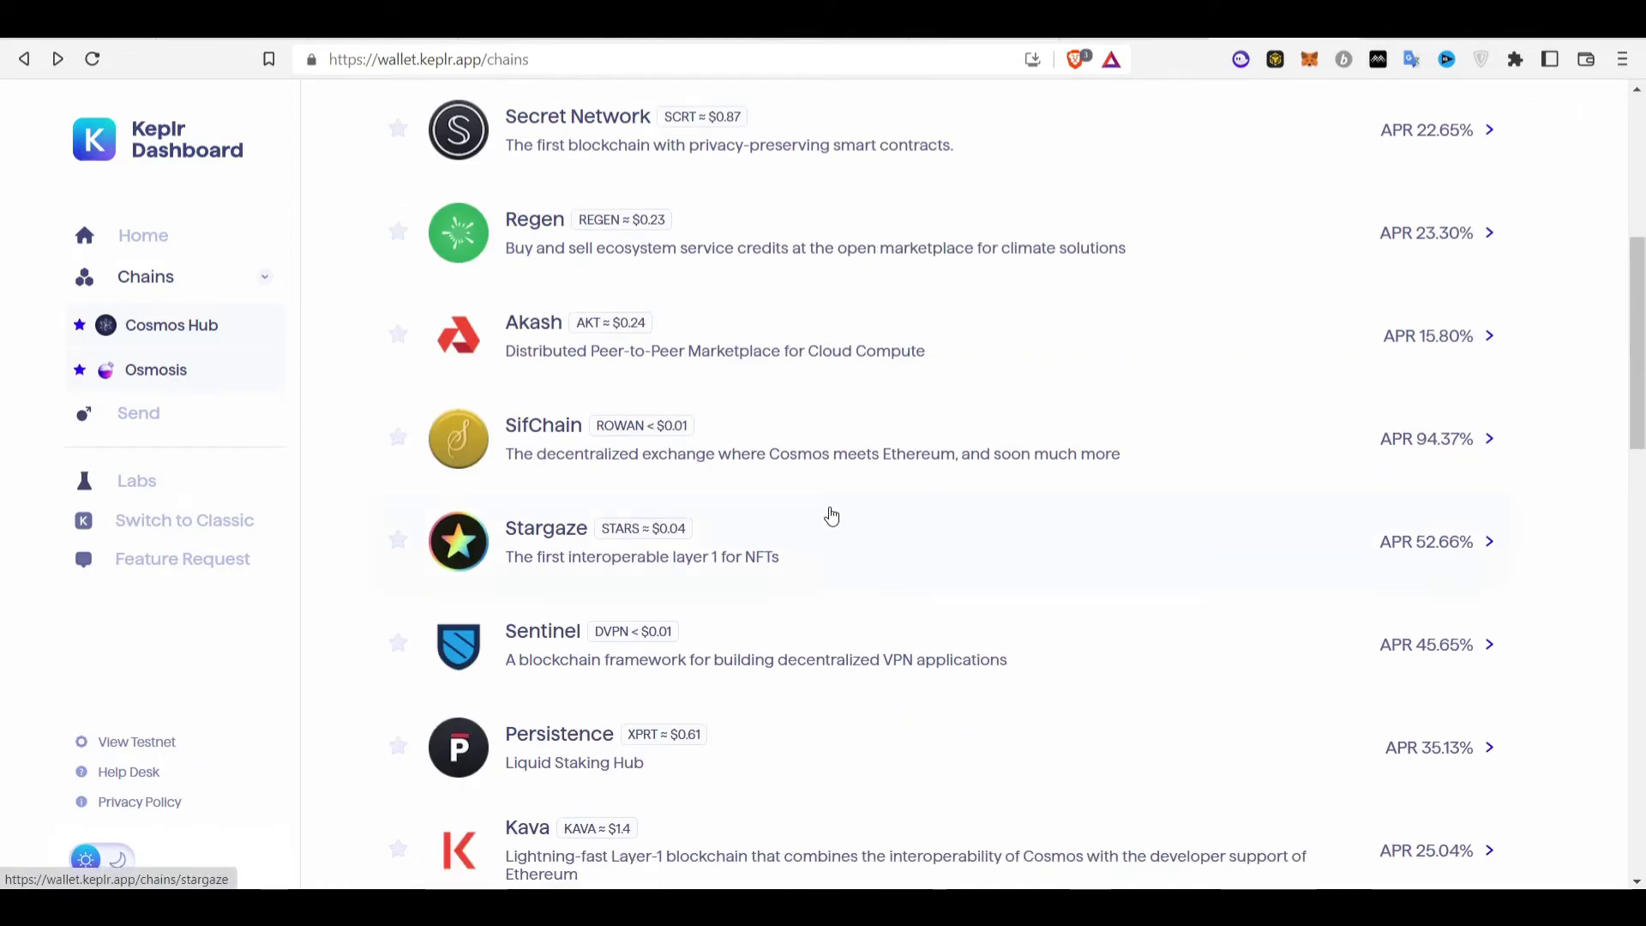
pyautogui.scroll(-2, 669, 515)
pyautogui.scroll(7, 661, 540)
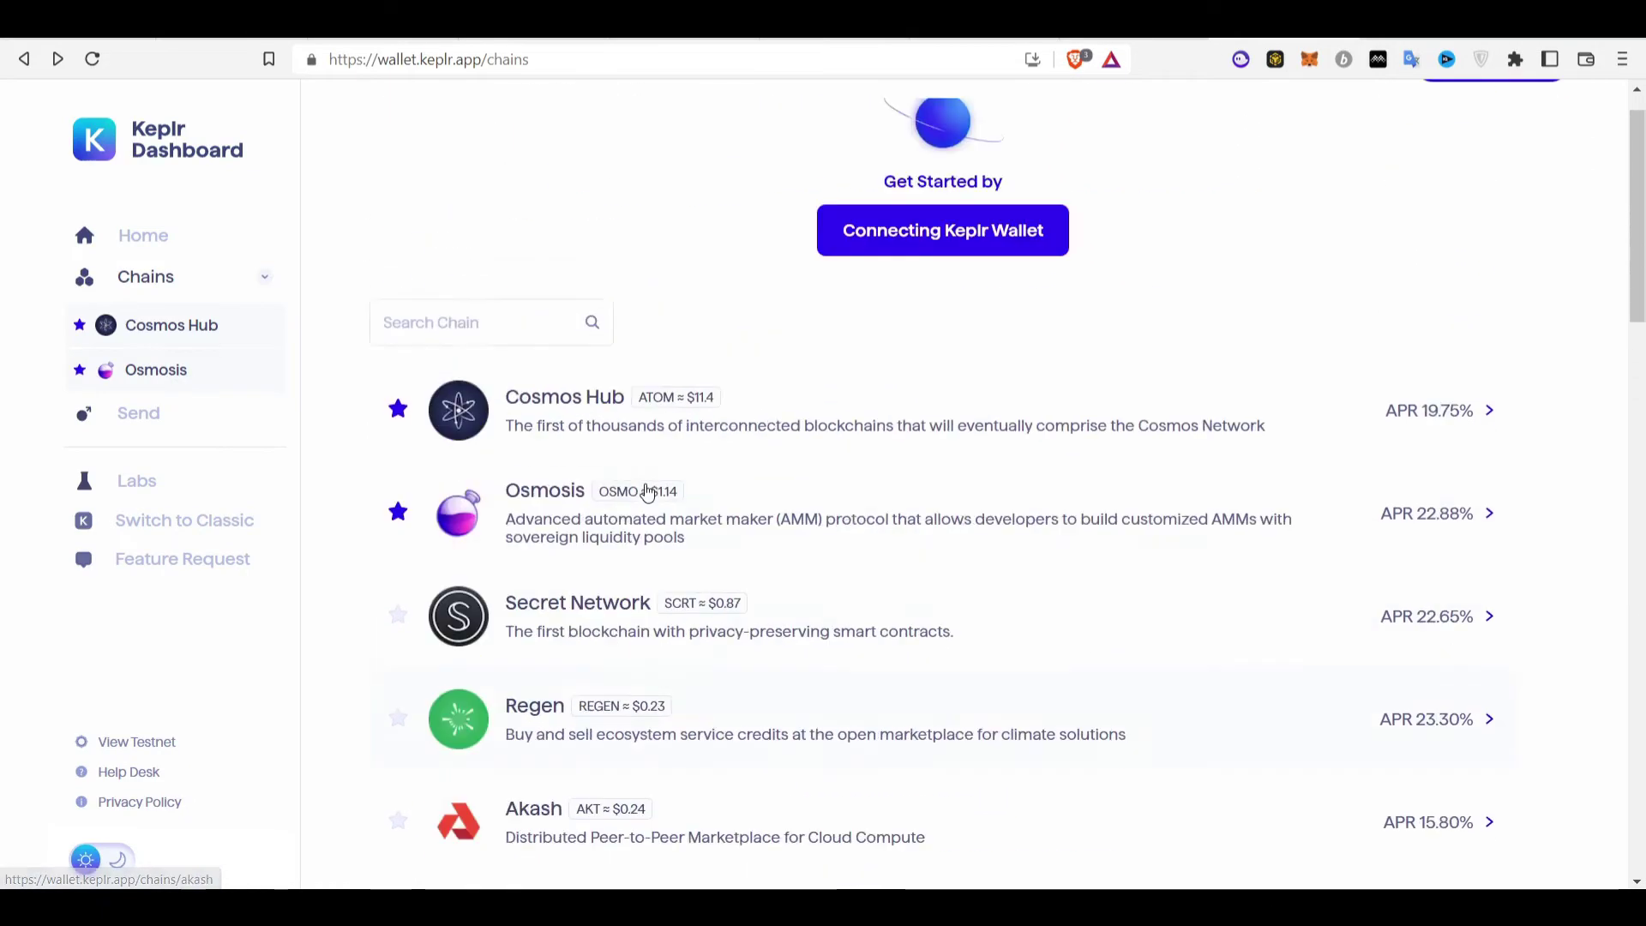
pyautogui.scroll(-3, 644, 490)
pyautogui.scroll(-15, 645, 493)
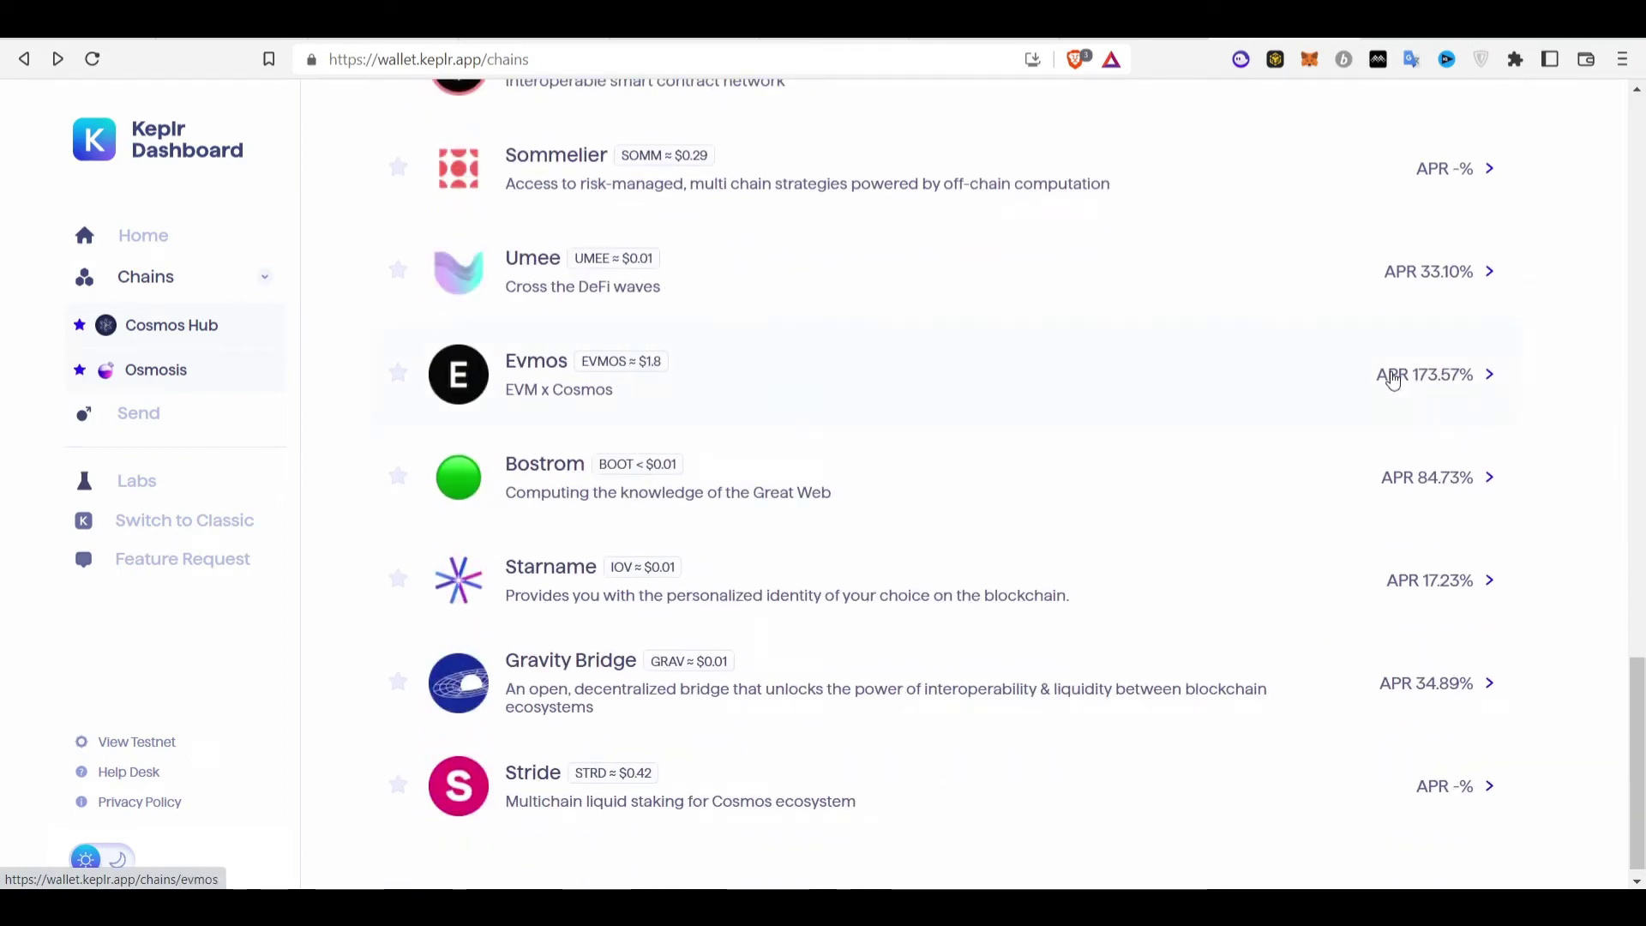
pyautogui.click(1393, 381)
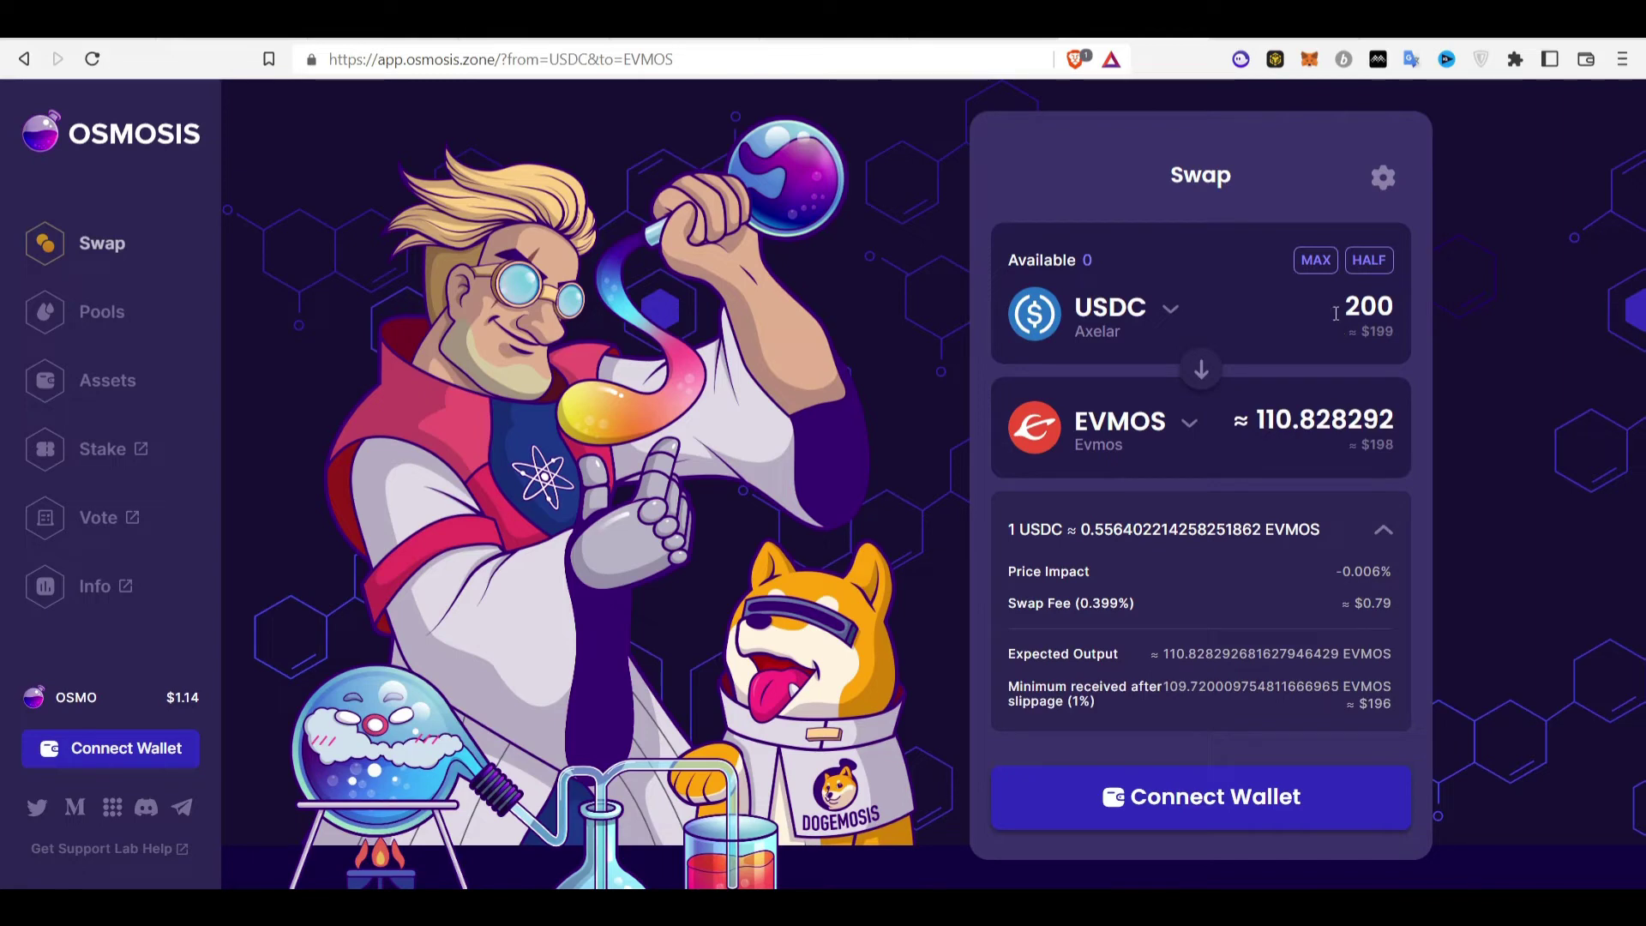
# Return to the Evmos Keplr Dashboard page and browse its active validator list.
pyautogui.click(1263, 38)
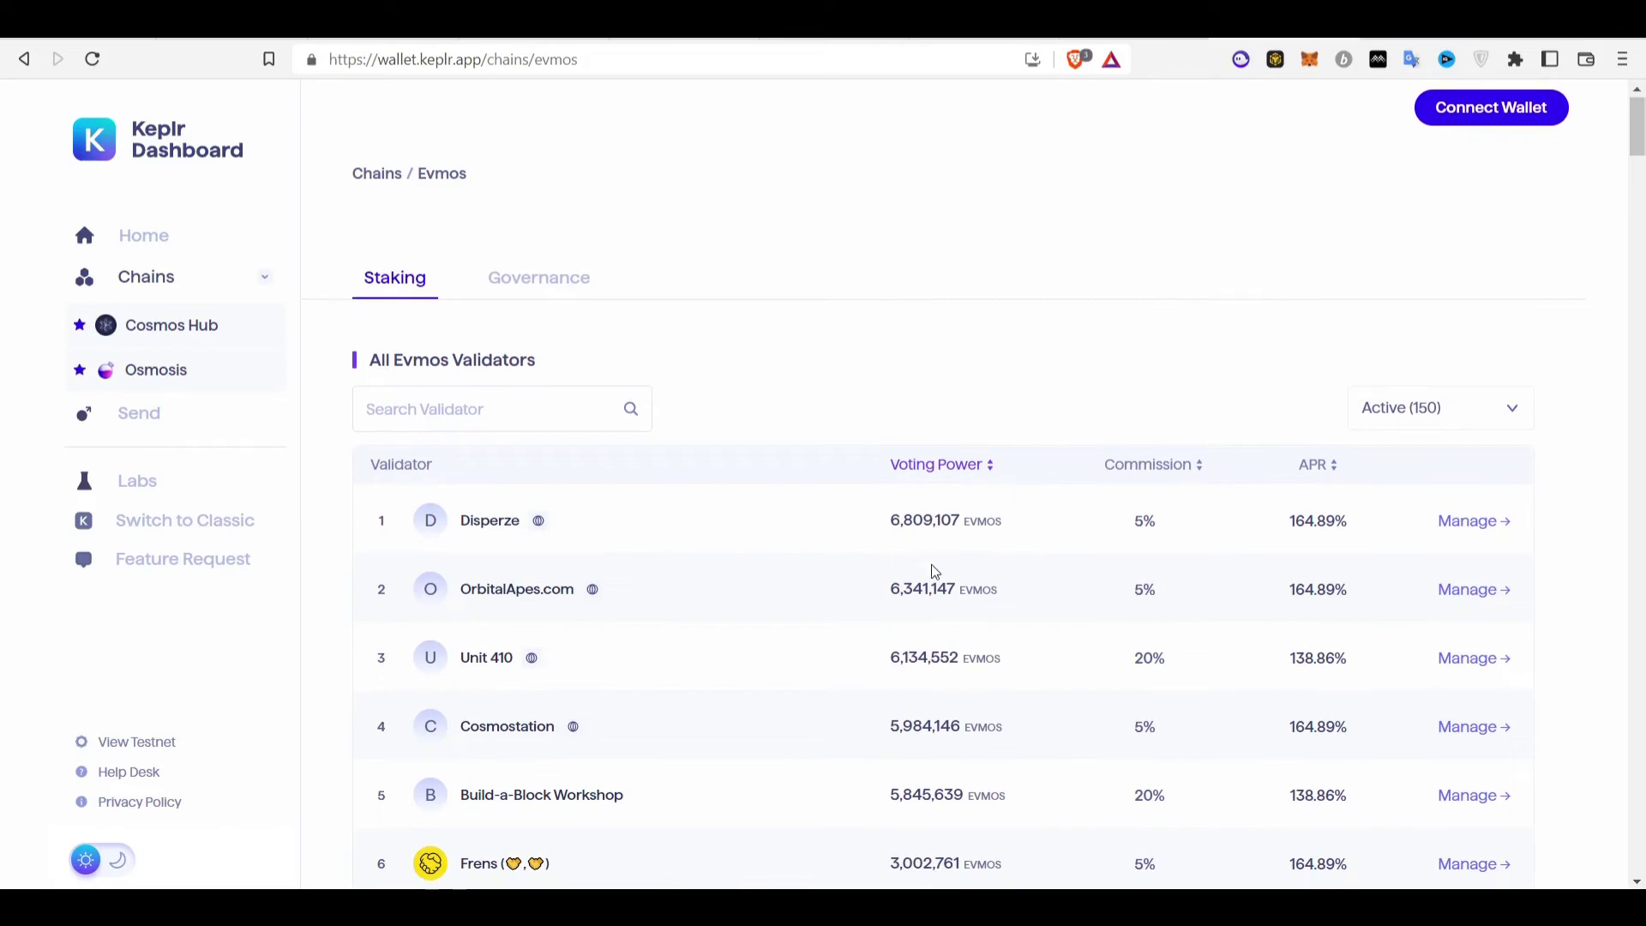
pyautogui.scroll(-1, 1029, 532)
pyautogui.scroll(-15, 1190, 492)
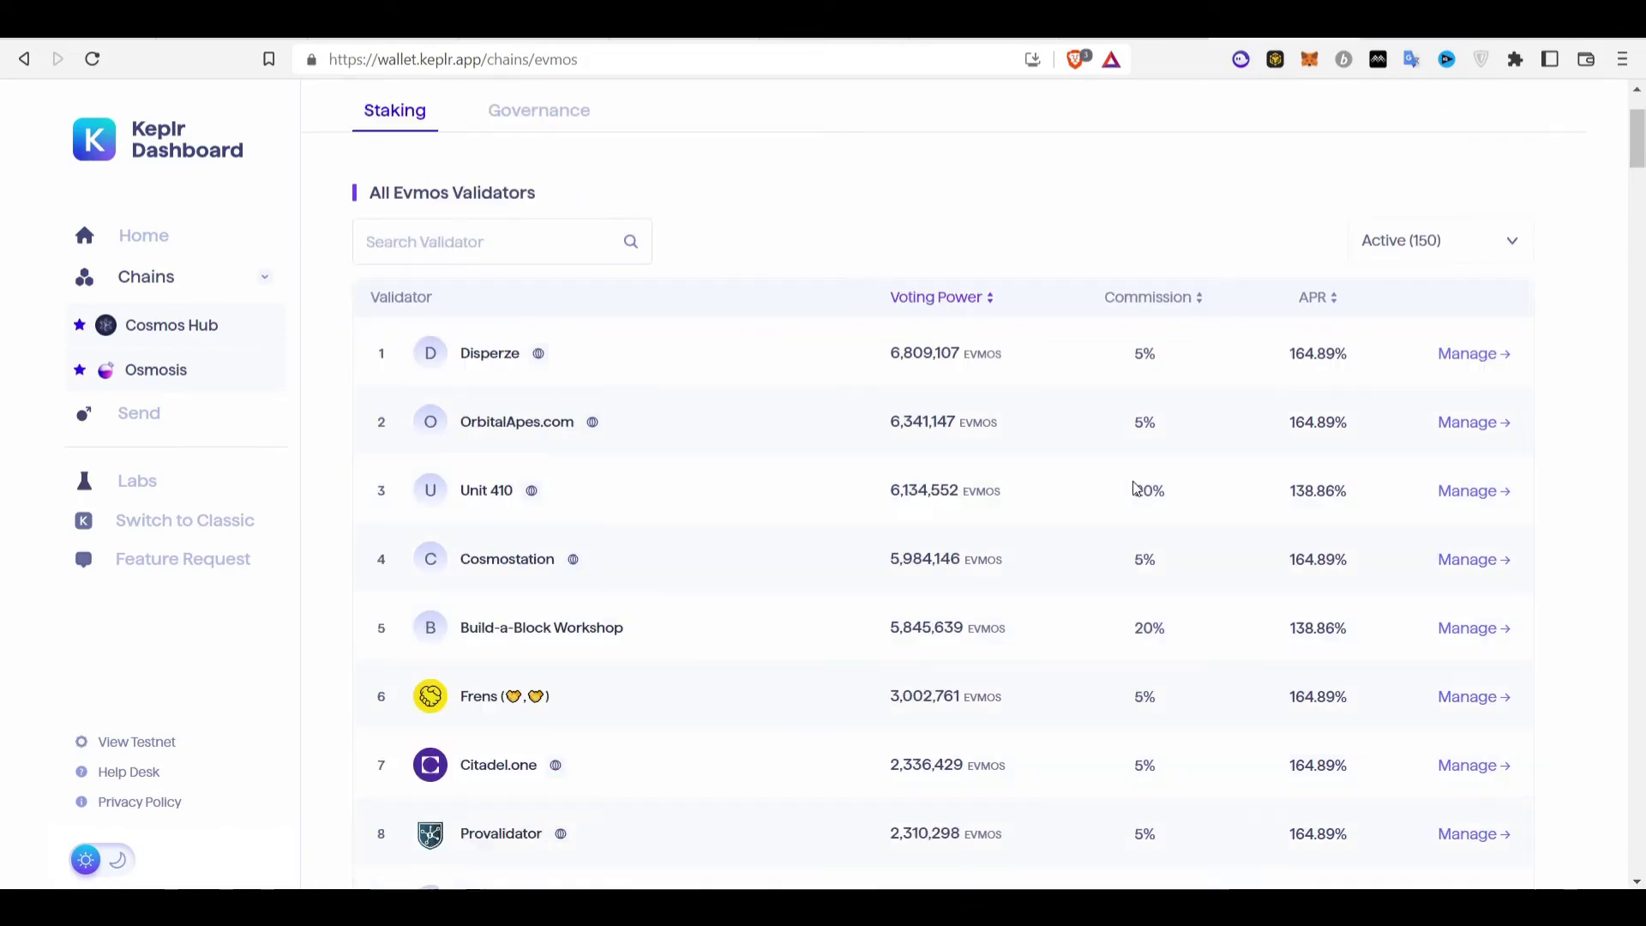
pyautogui.scroll(7, 1141, 783)
pyautogui.scroll(9, 1139, 783)
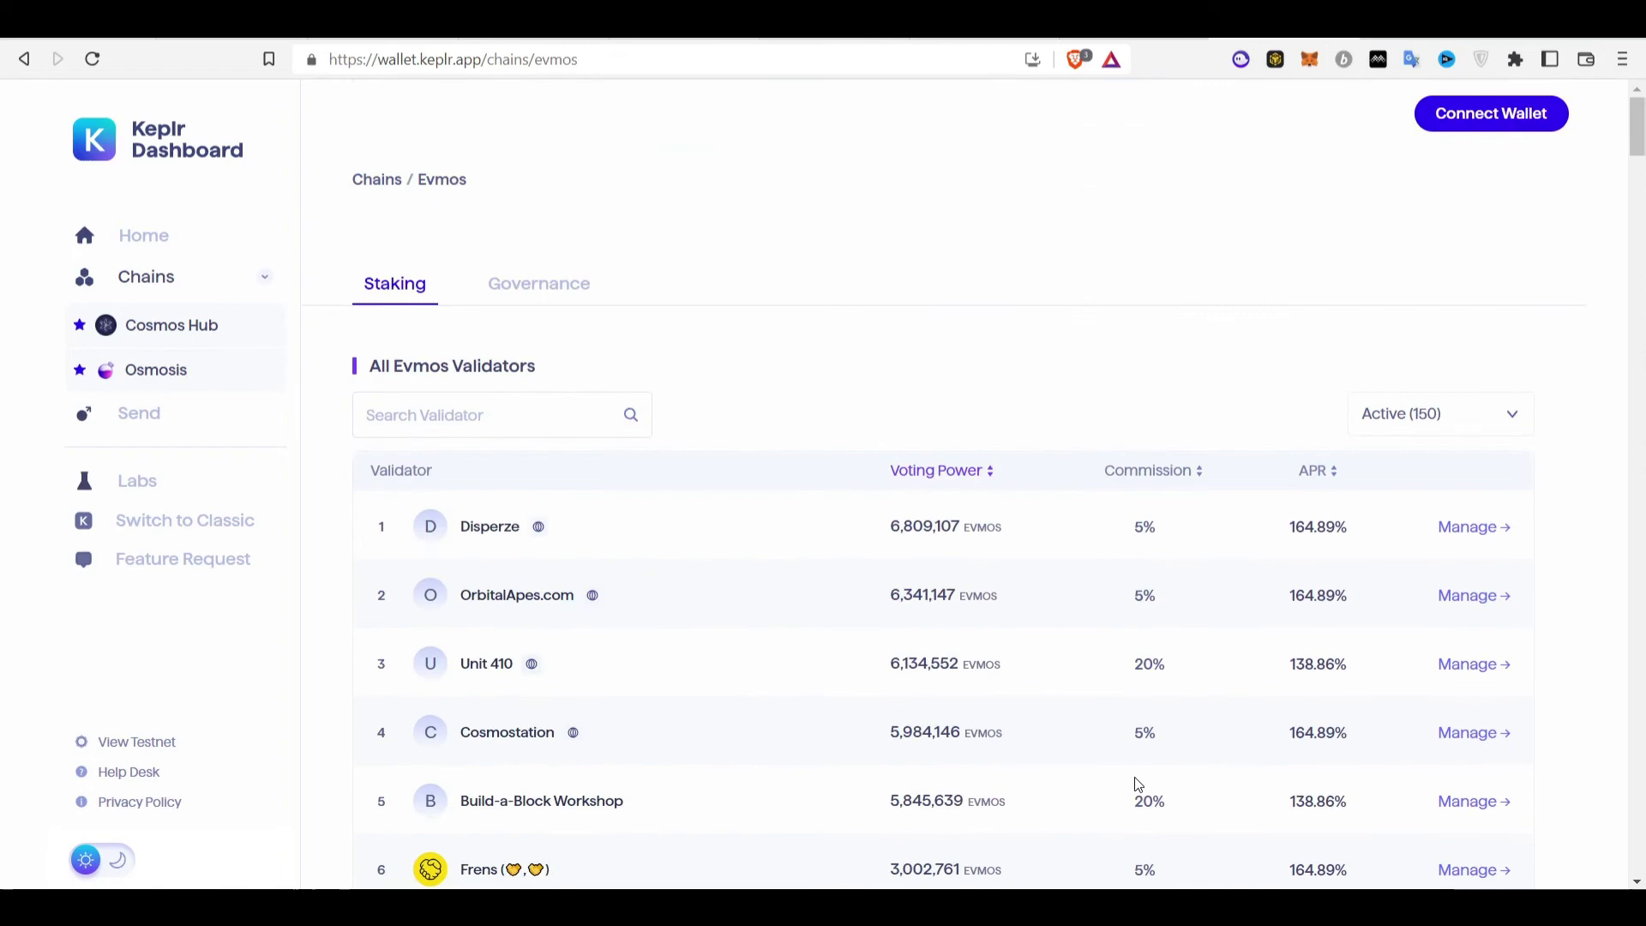
pyautogui.scroll(-6, 1158, 754)
pyautogui.scroll(-15, 1158, 763)
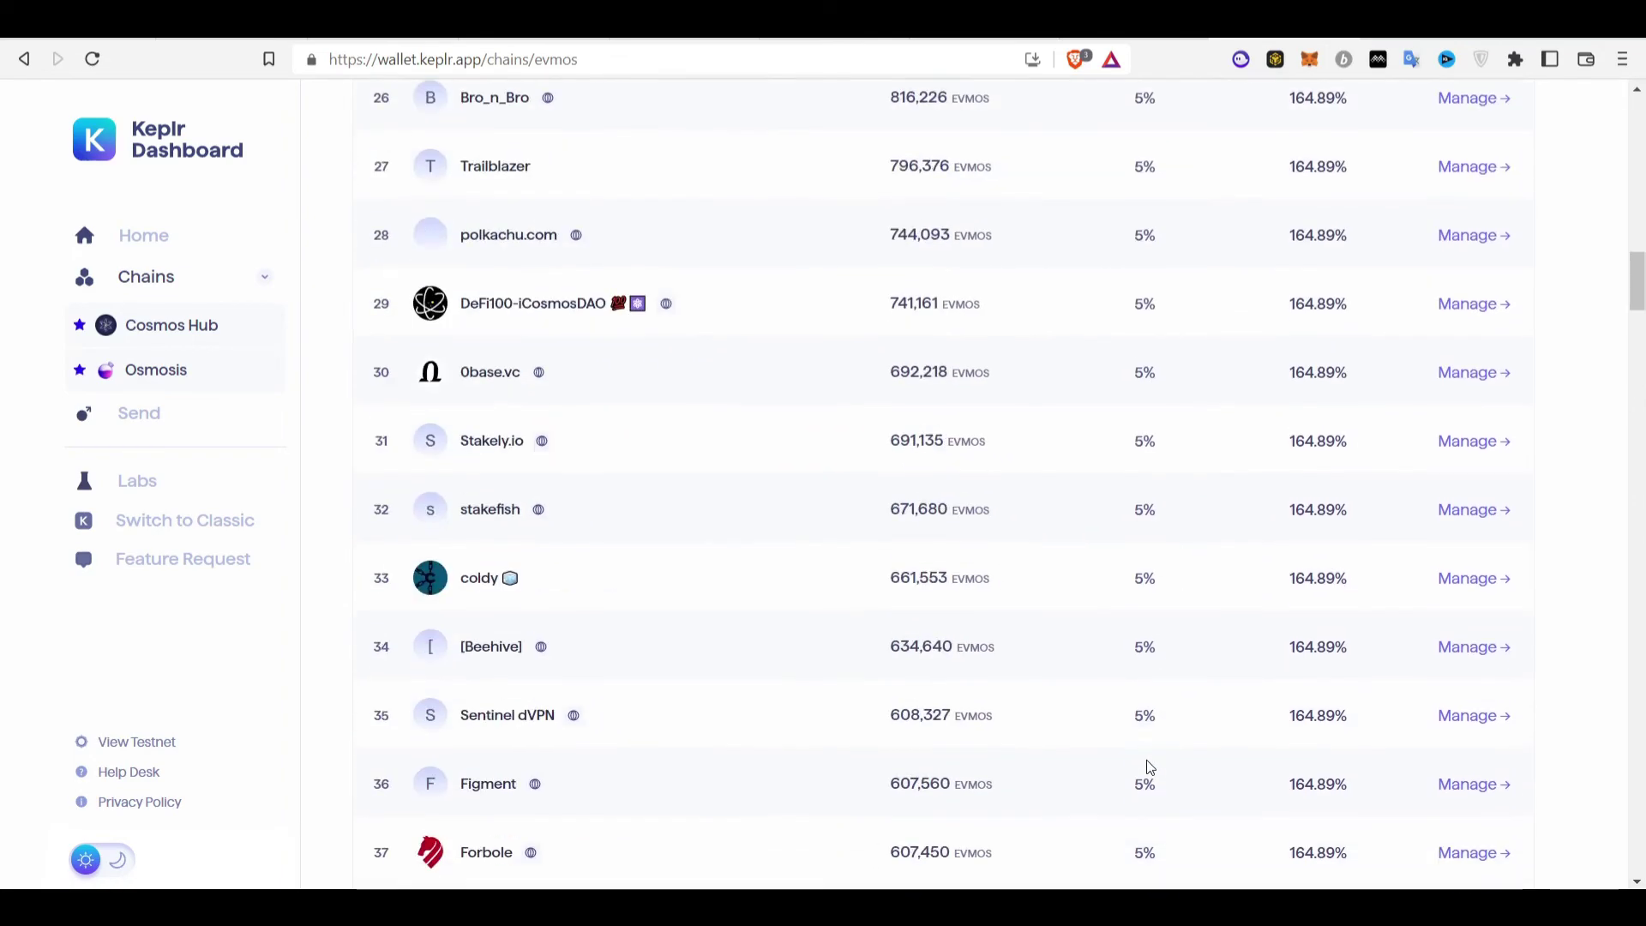
pyautogui.scroll(20, 948, 632)
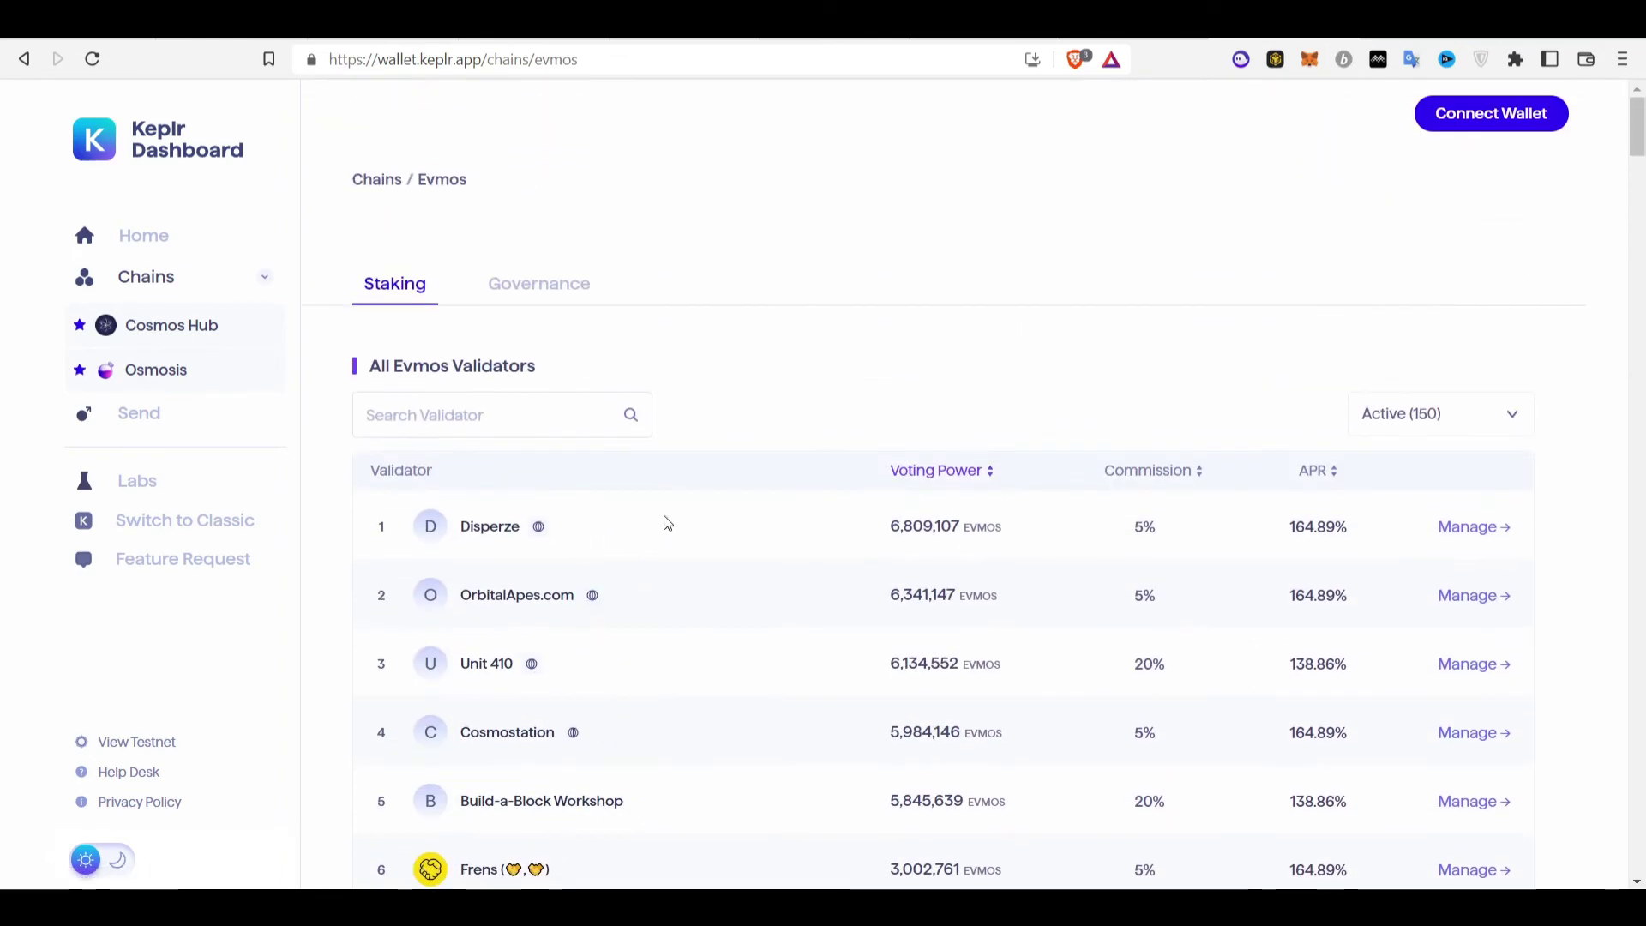
# View Evmos governance proposals, then go back to the Staking list of 150 validators, topped by Disperze.
pyautogui.click(511, 285)
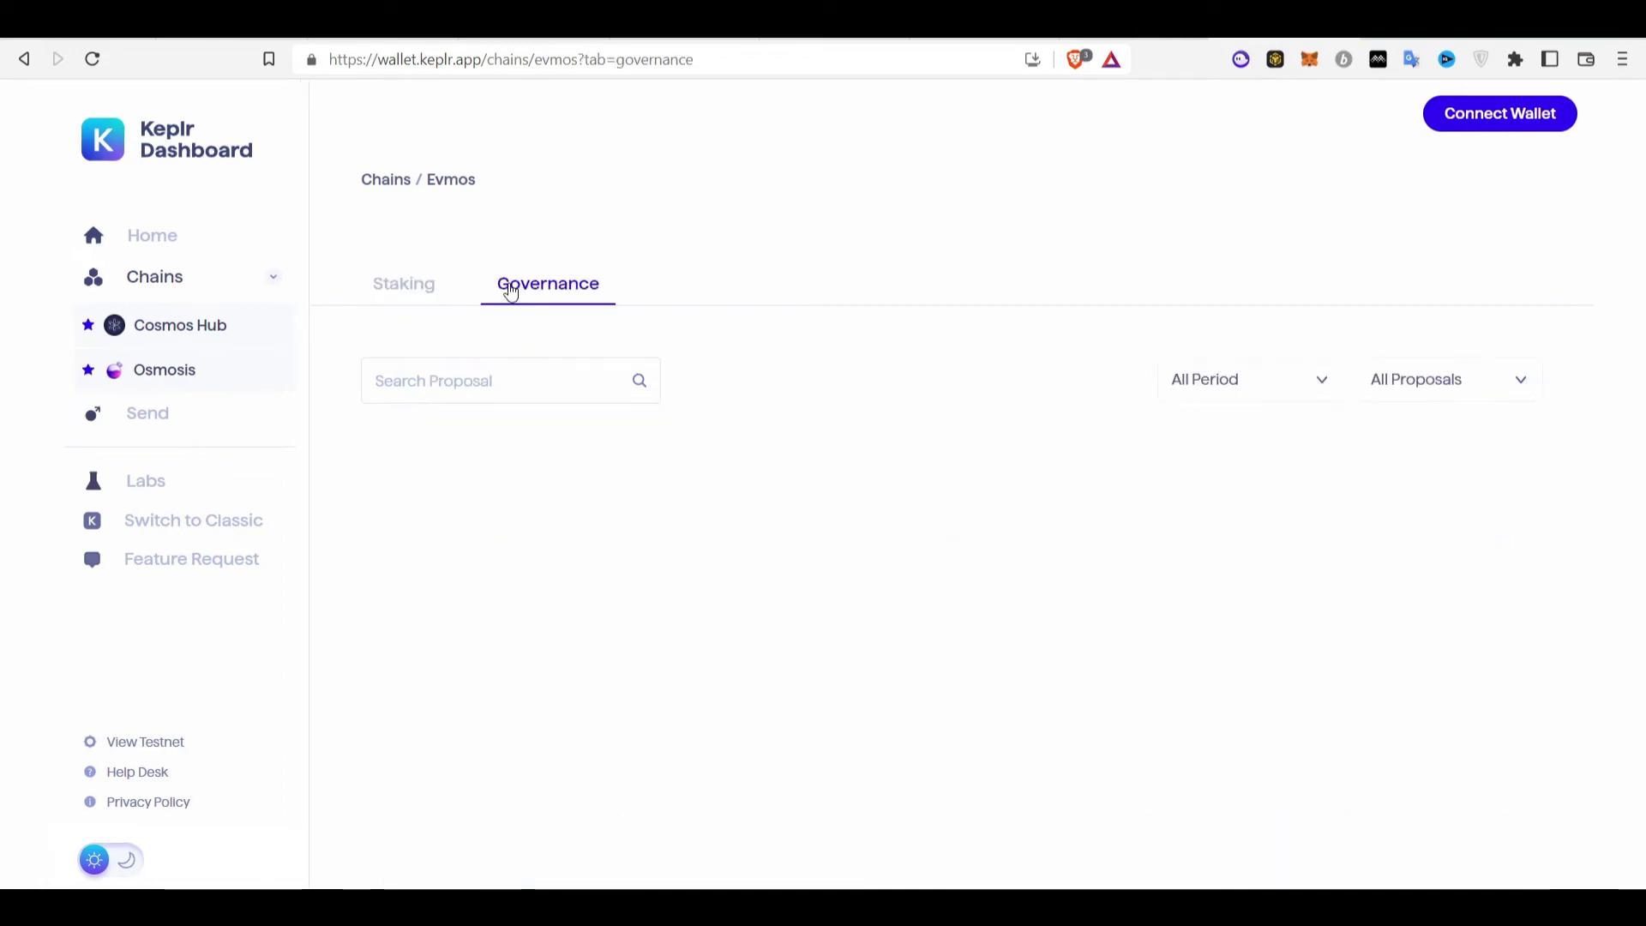
pyautogui.click(390, 285)
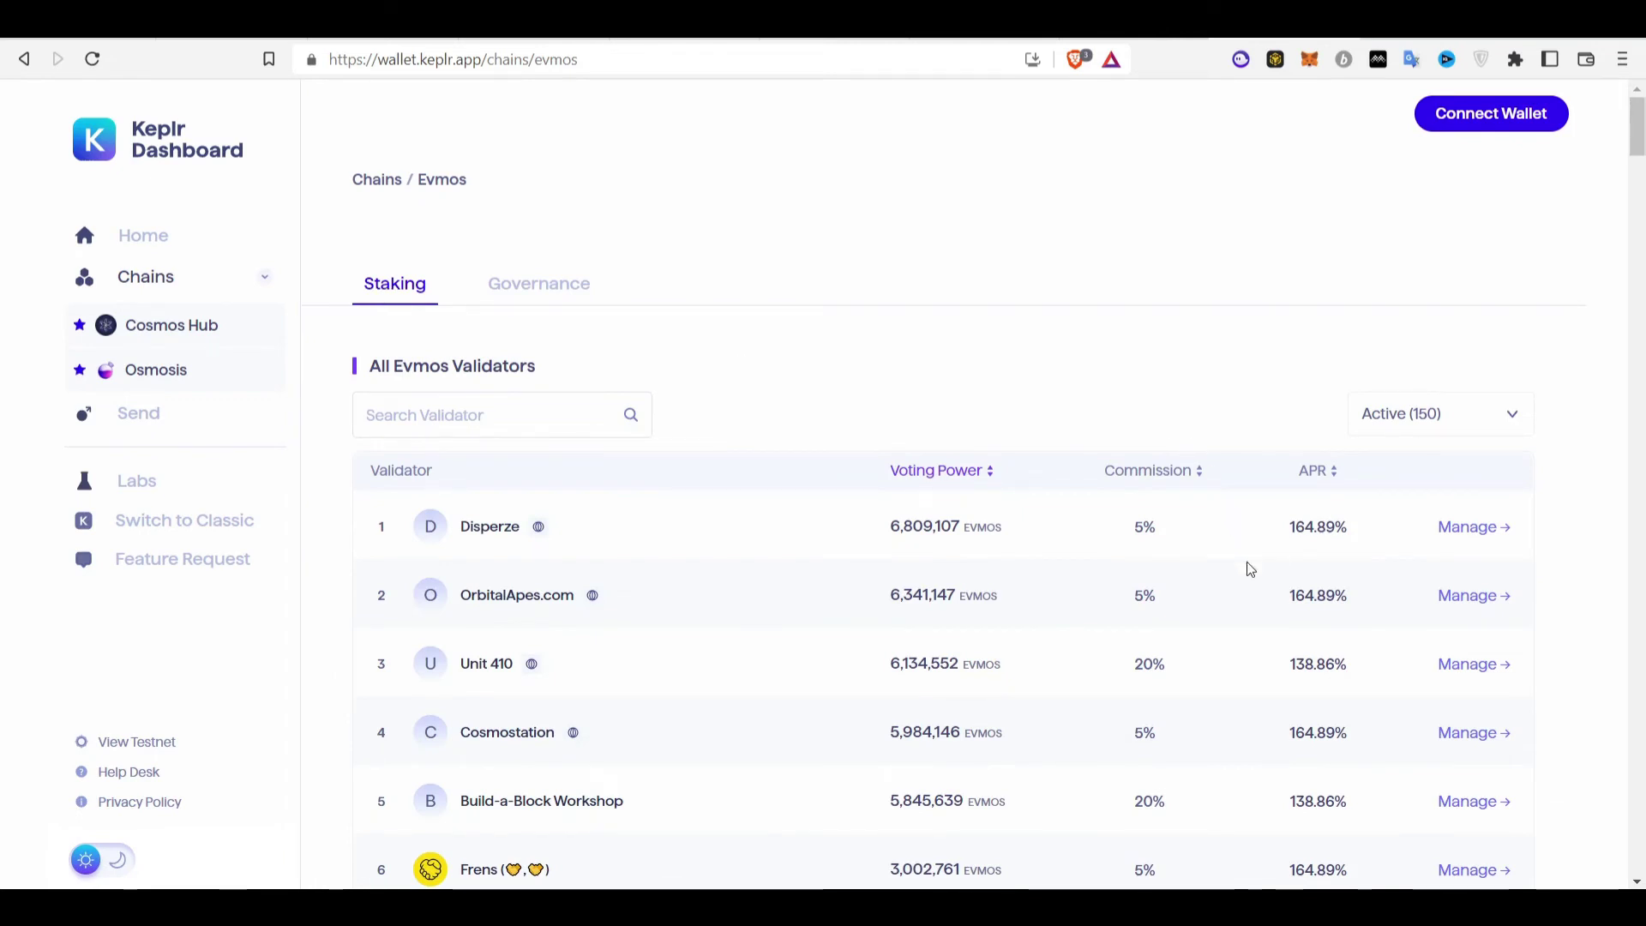
pyautogui.scroll(-1, 1286, 661)
pyautogui.scroll(1, 1364, 592)
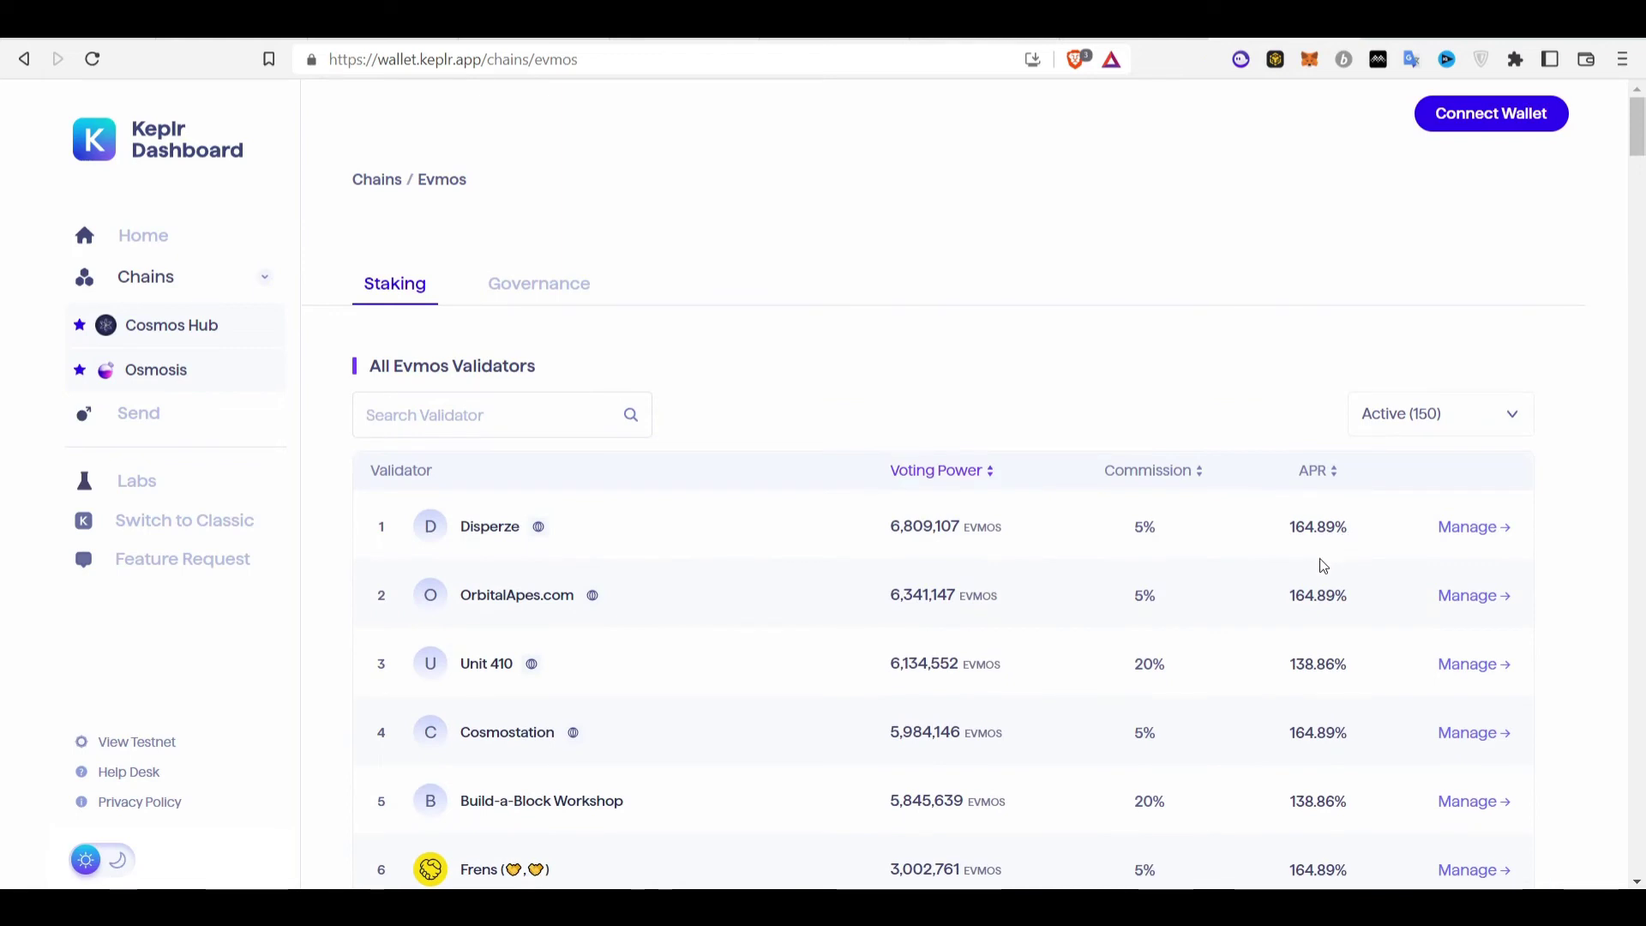
pyautogui.click(1481, 529)
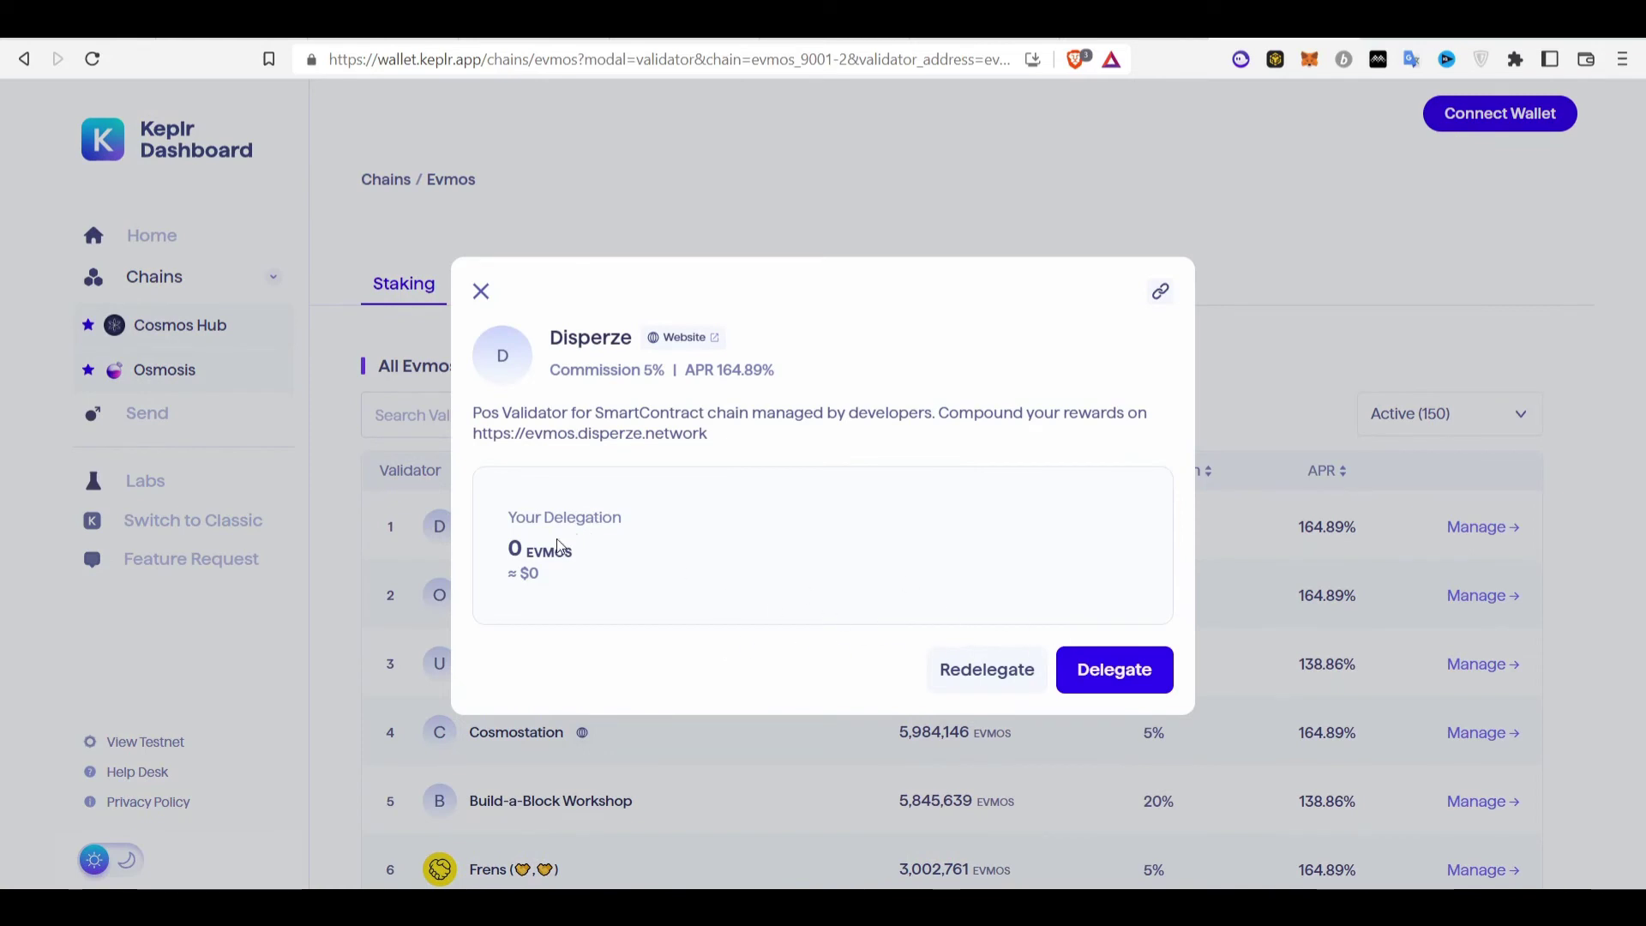
pyautogui.moveTo(556, 546); pyautogui.dragTo(486, 542)
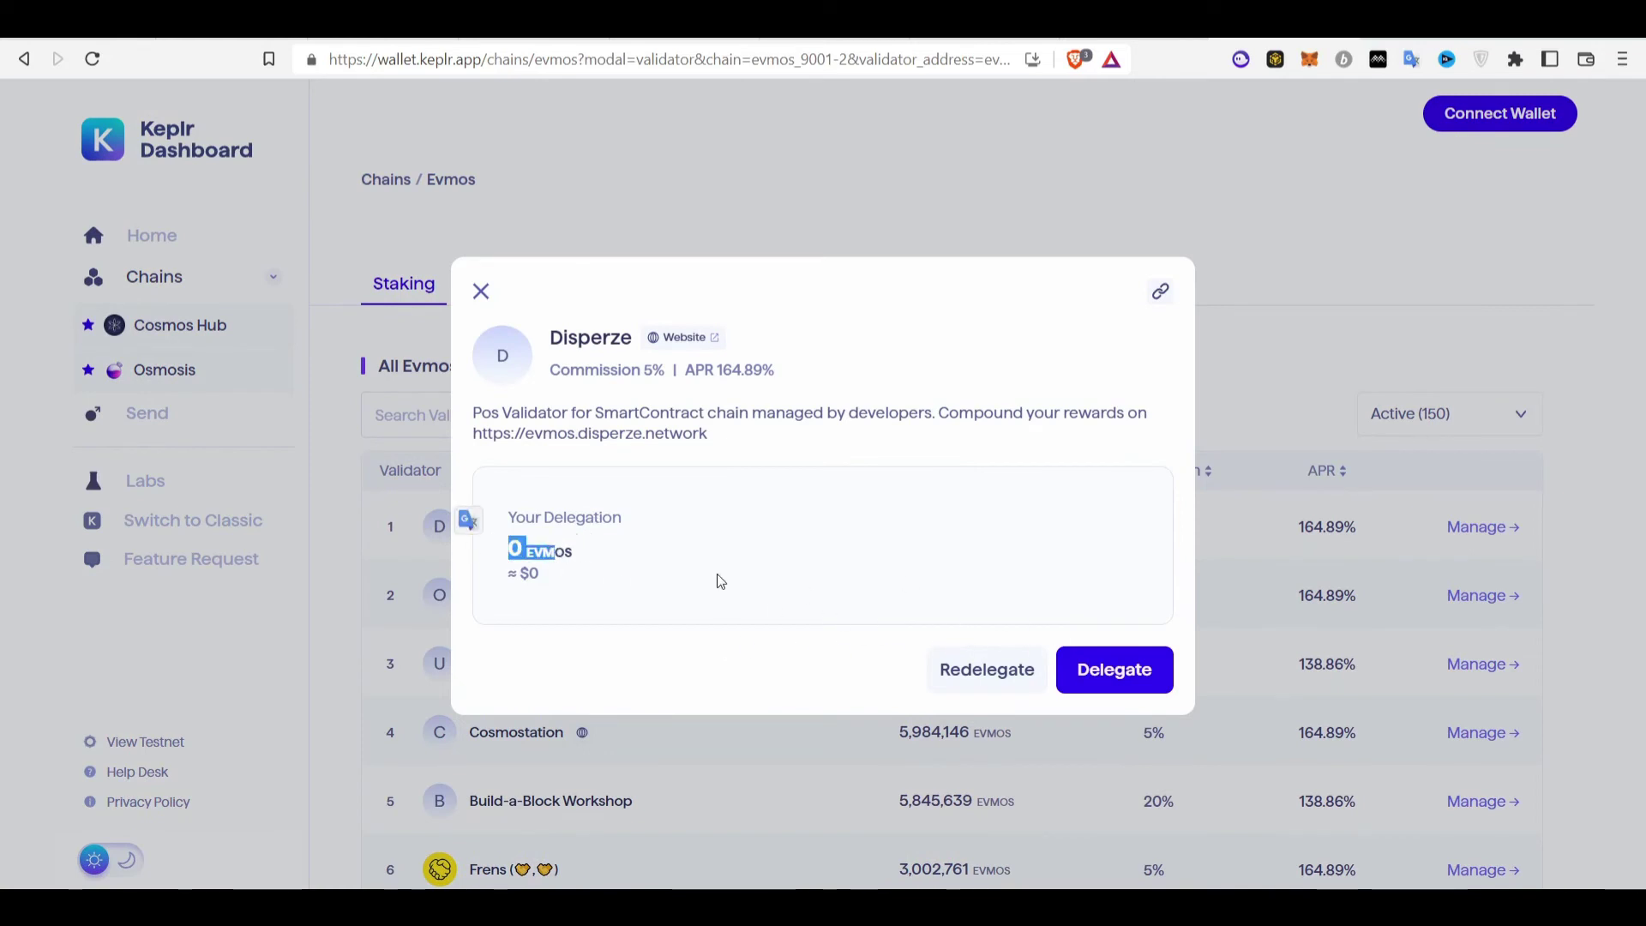
pyautogui.click(536, 549)
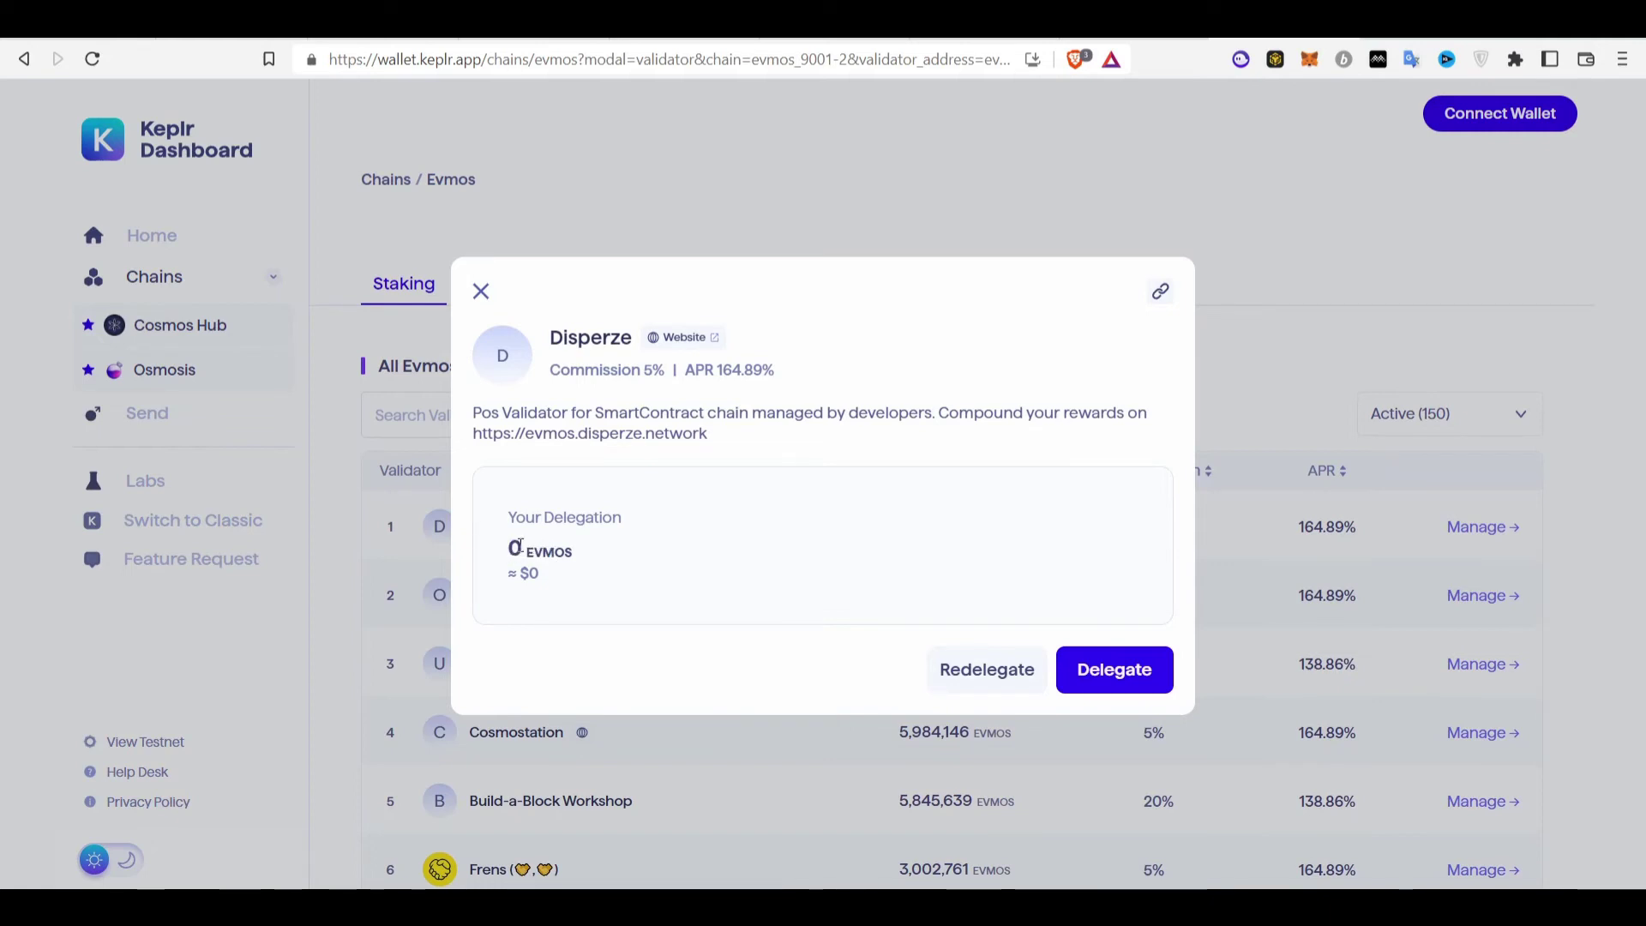
pyautogui.click(1106, 670)
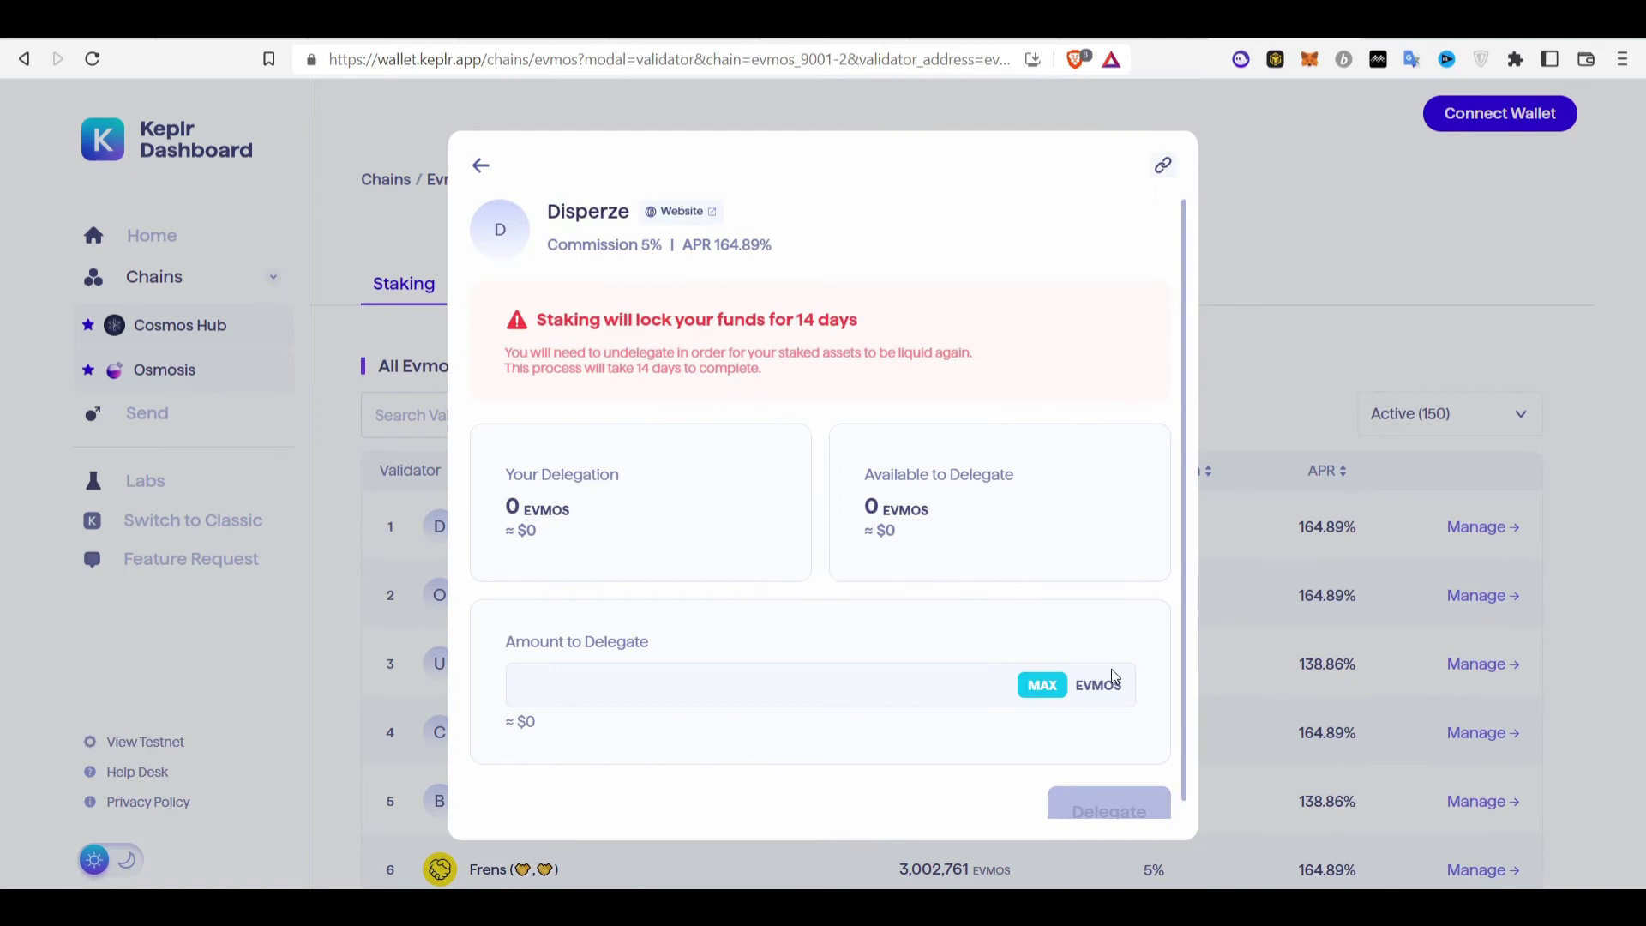
pyautogui.click(1061, 686)
pyautogui.moveTo(856, 678); pyautogui.dragTo(461, 656)
pyautogui.click(622, 317)
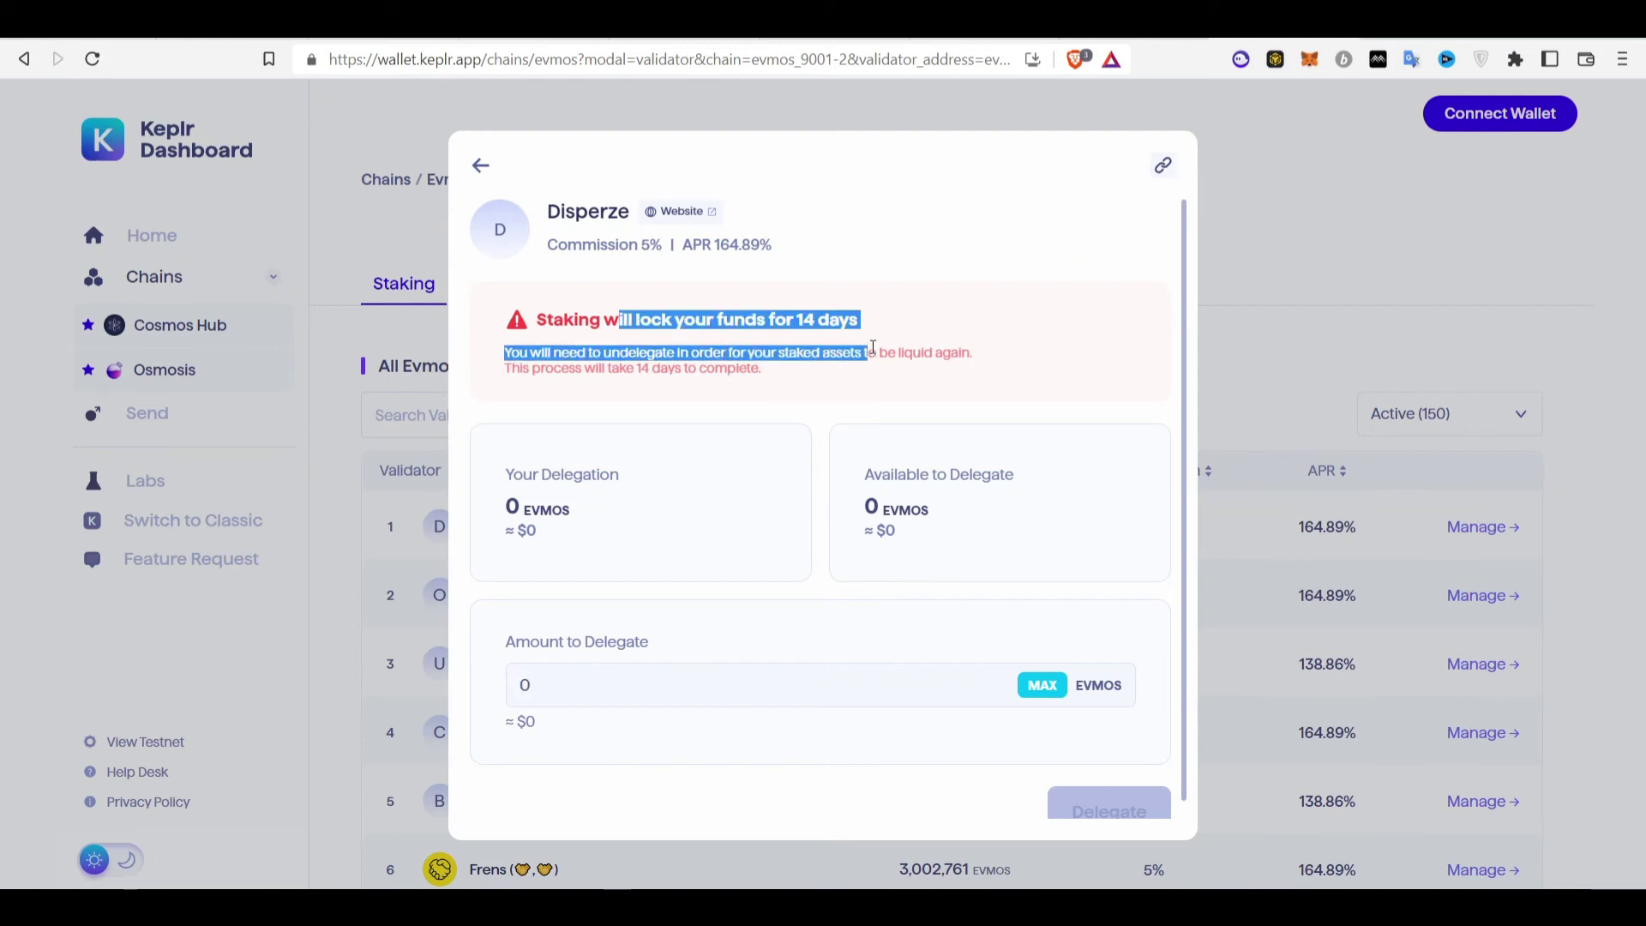
pyautogui.click(872, 347)
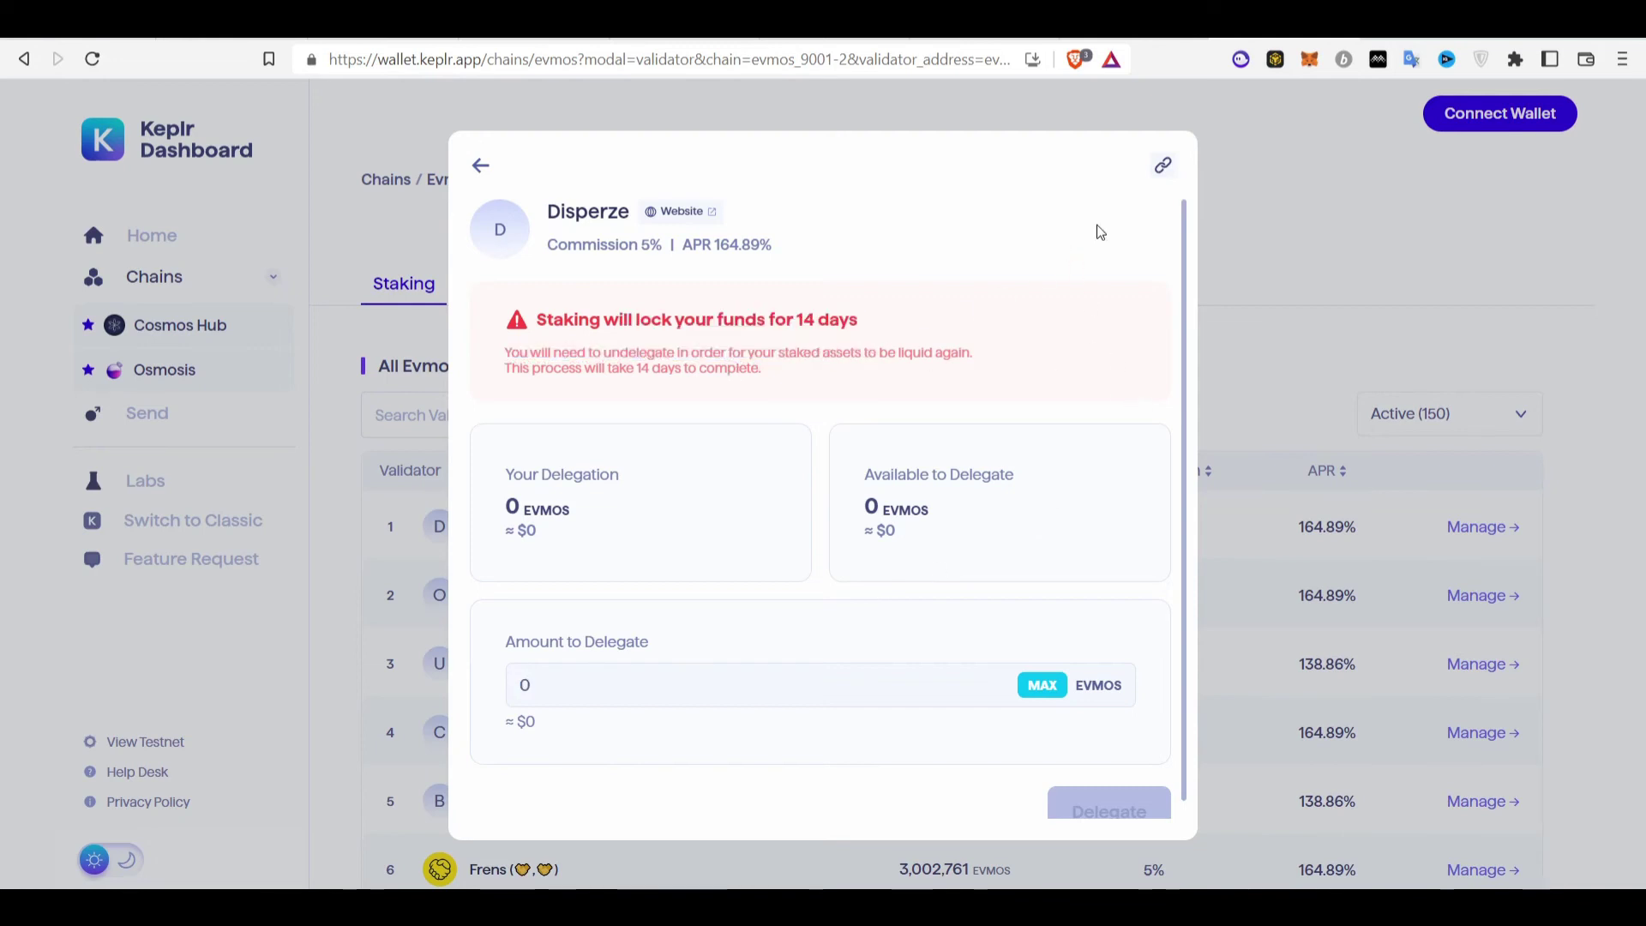
# Close the Disperze validator details and scroll through the Evmos validator list.
pyautogui.click(1357, 214)
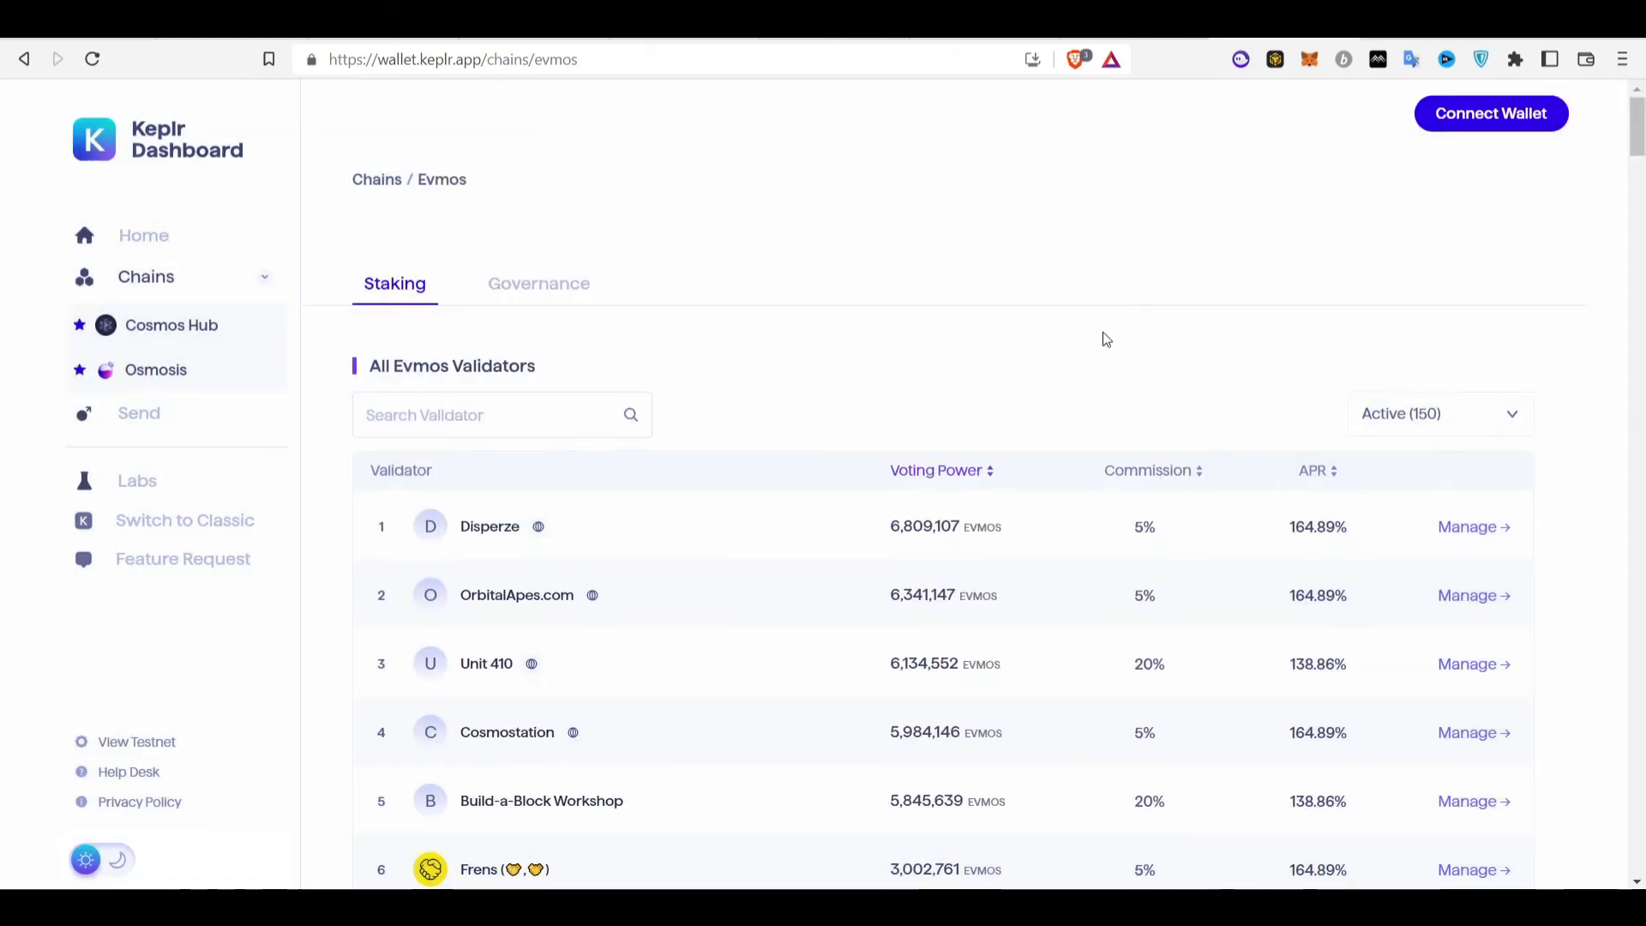
pyautogui.scroll(-3, 817, 471)
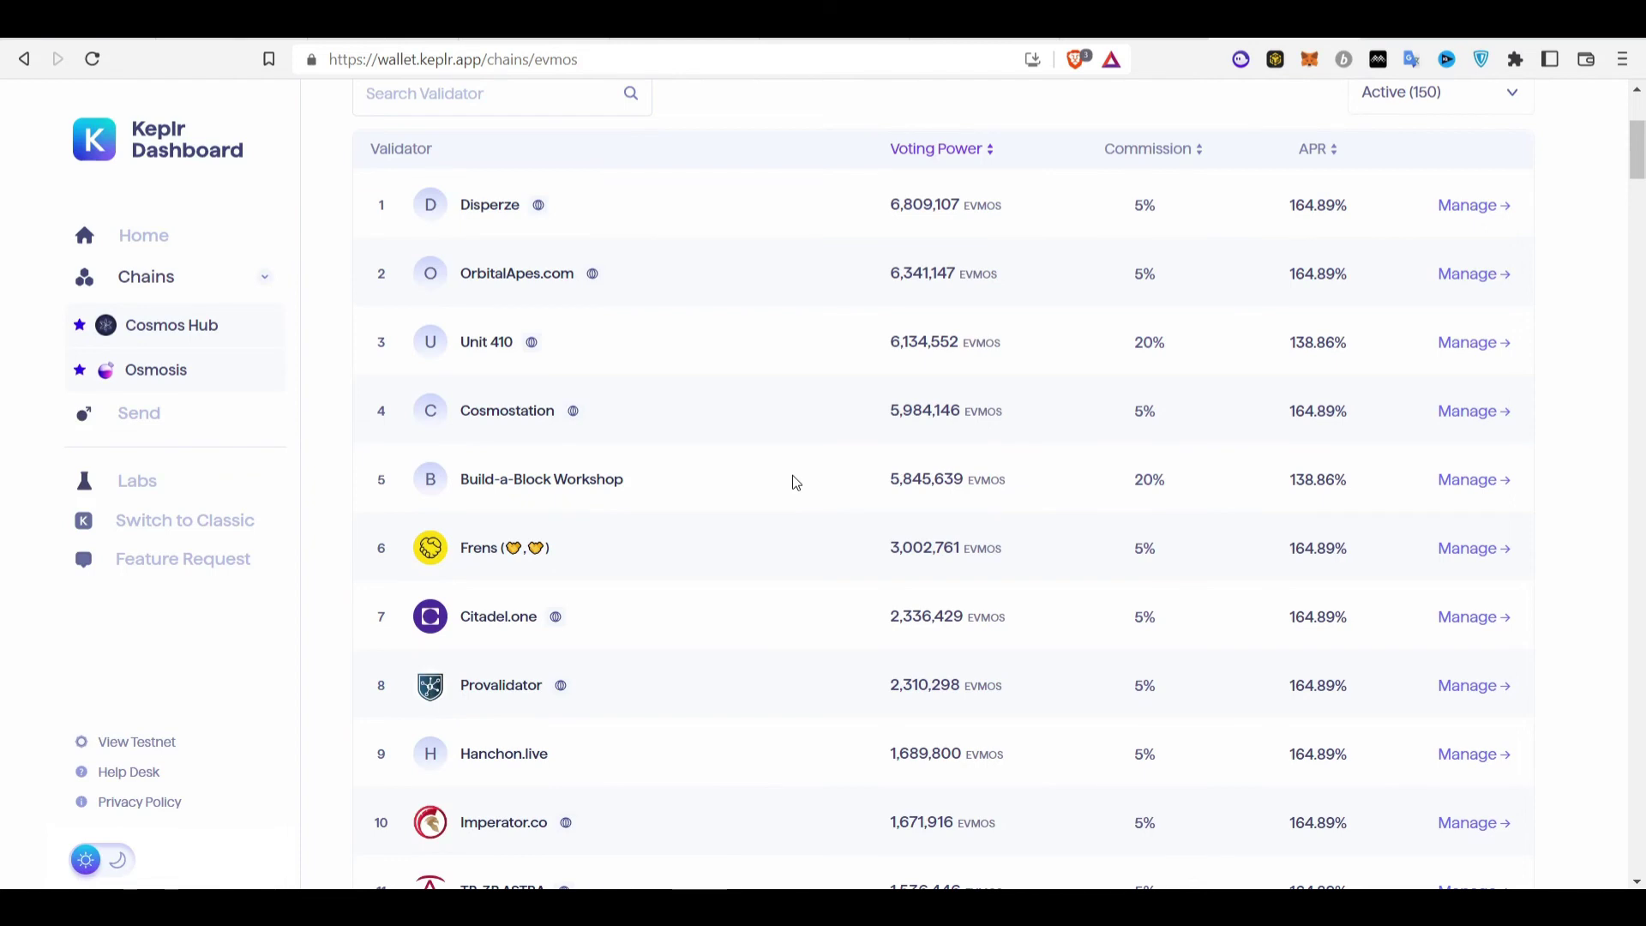
pyautogui.scroll(4, 919, 477)
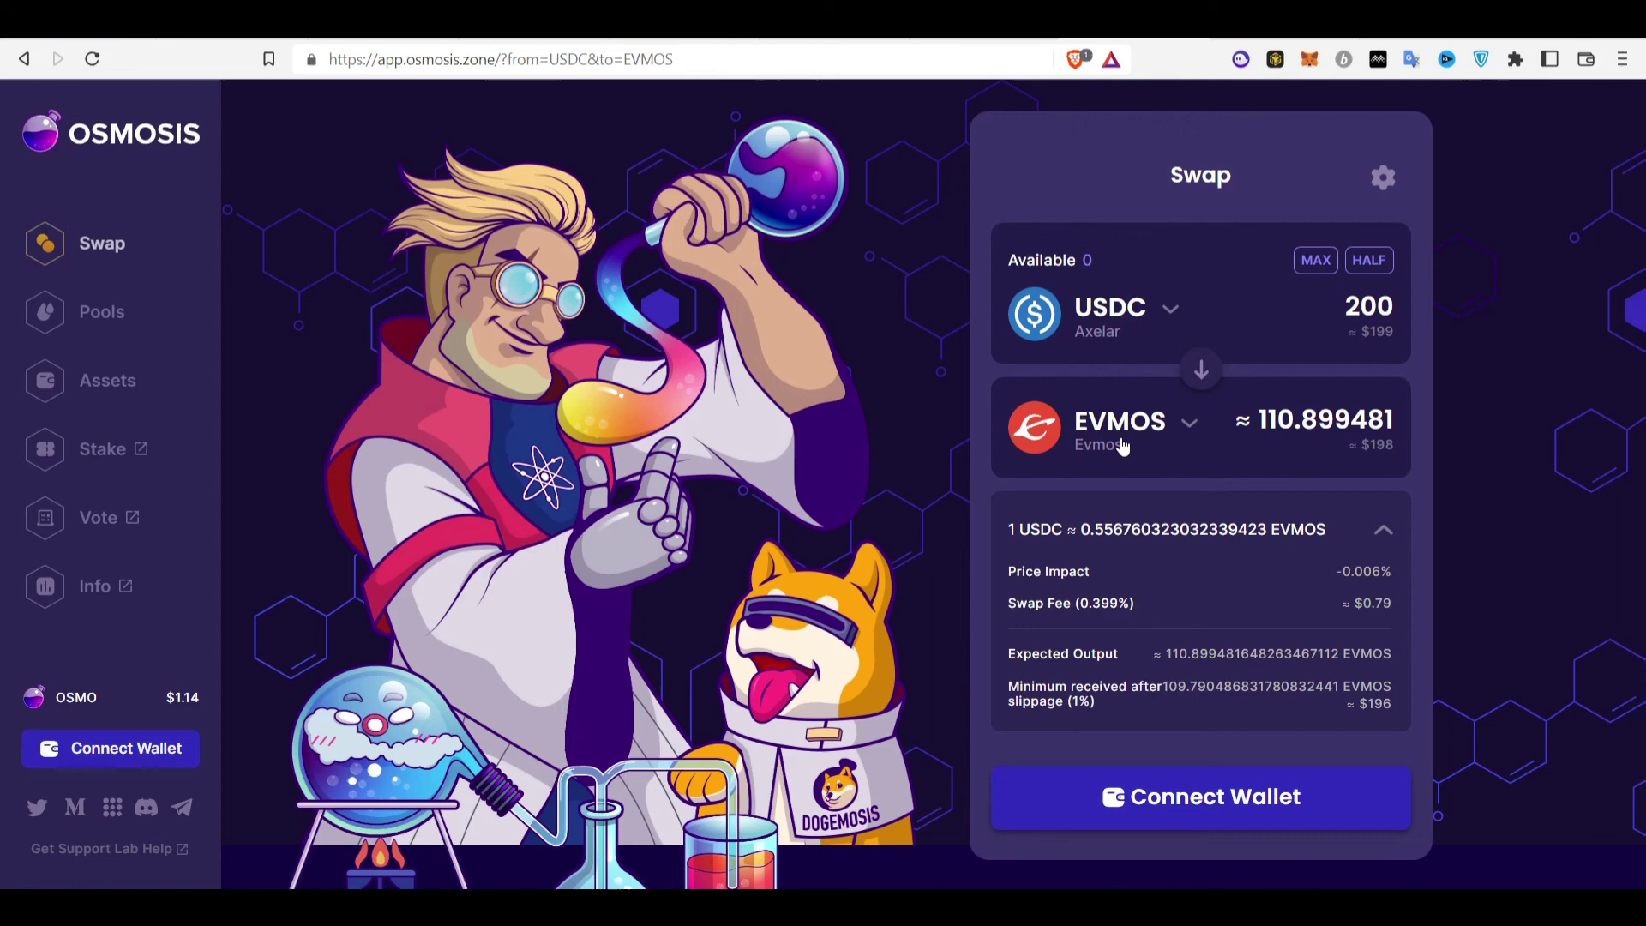
pyautogui.click(1124, 446)
pyautogui.click(748, 460)
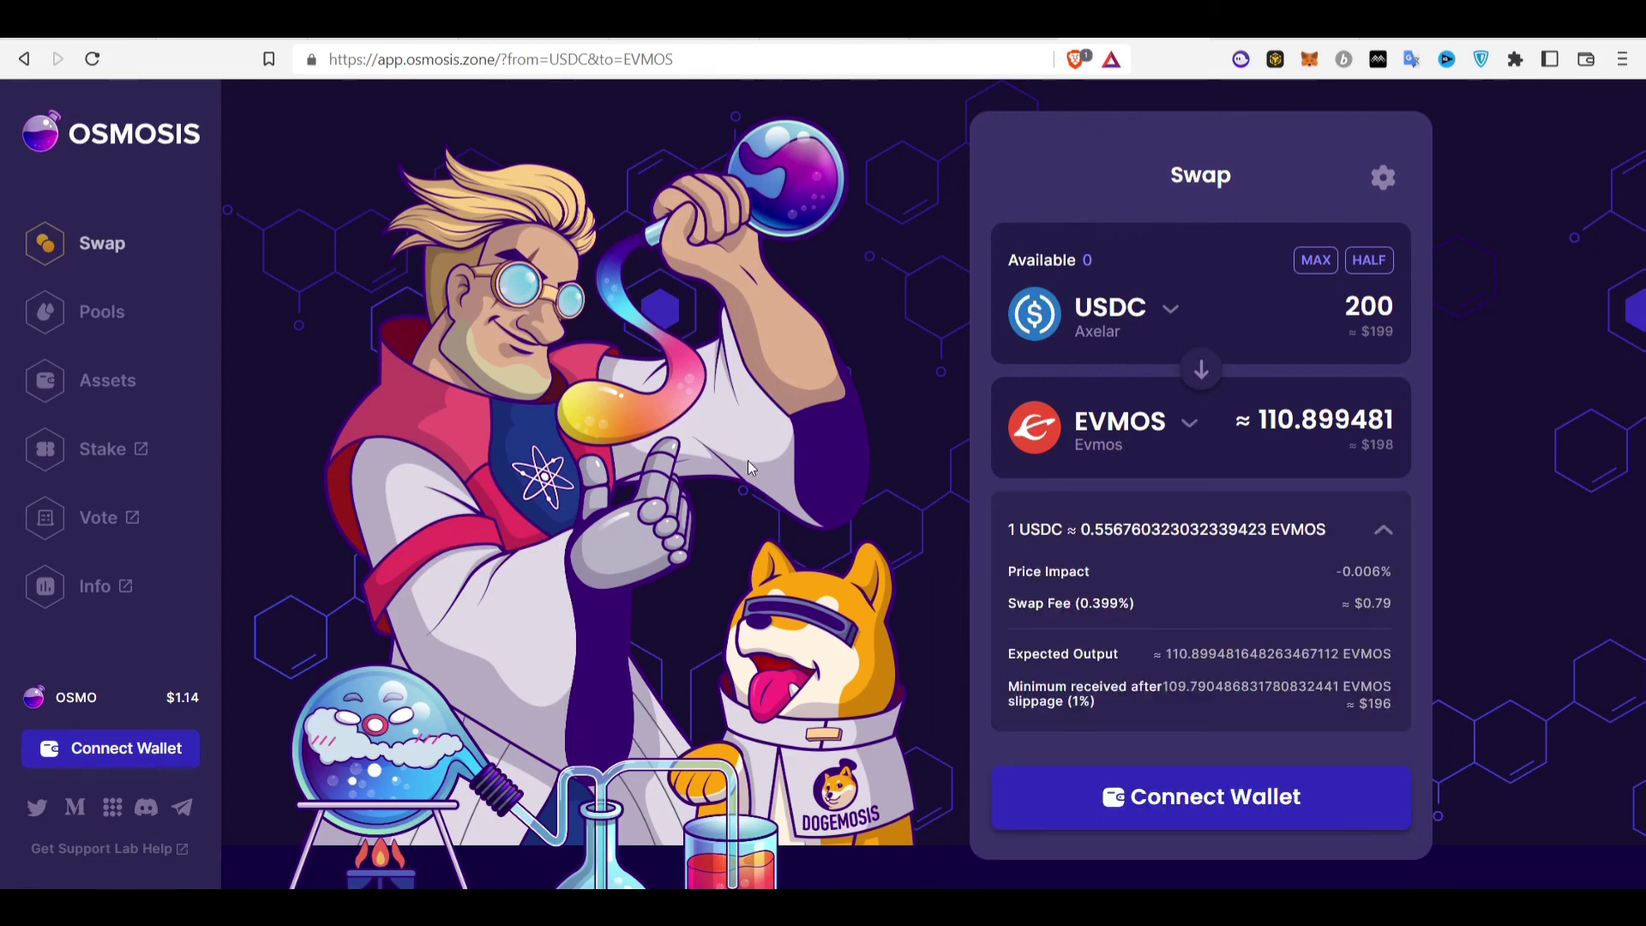